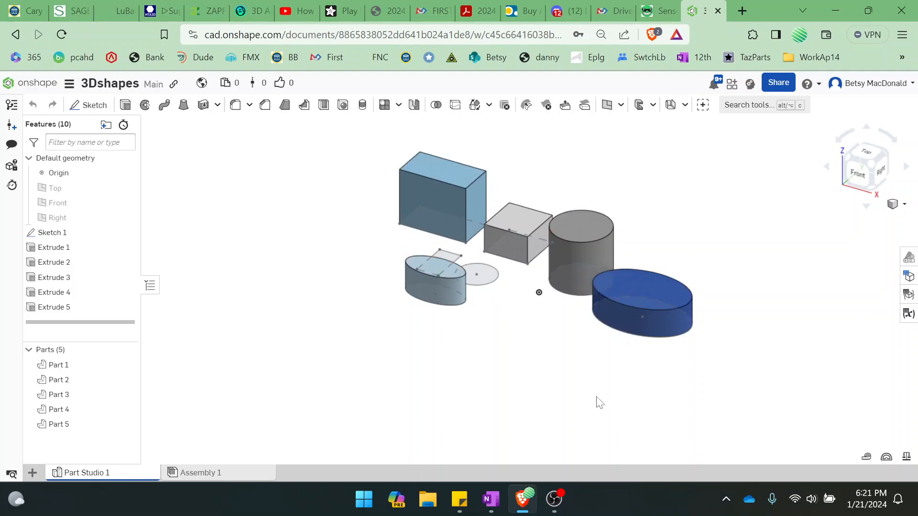
Open Sketch 1 to examine the profiles behind the extrusions, and close it without keeping any changes
{"action": "scroll", "coordinate": [574, 344], "scroll_direction": "down", "scroll_amount": 3}
{"action": "scroll", "coordinate": [573, 344], "scroll_direction": "up", "scroll_amount": 3}
{"action": "double_click", "coordinate": [50, 237]}
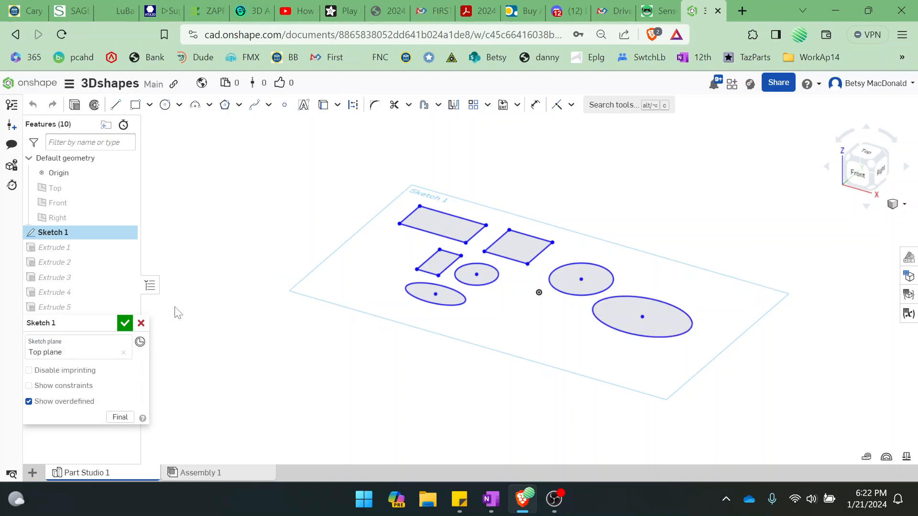
{"action": "left_click", "coordinate": [140, 323]}
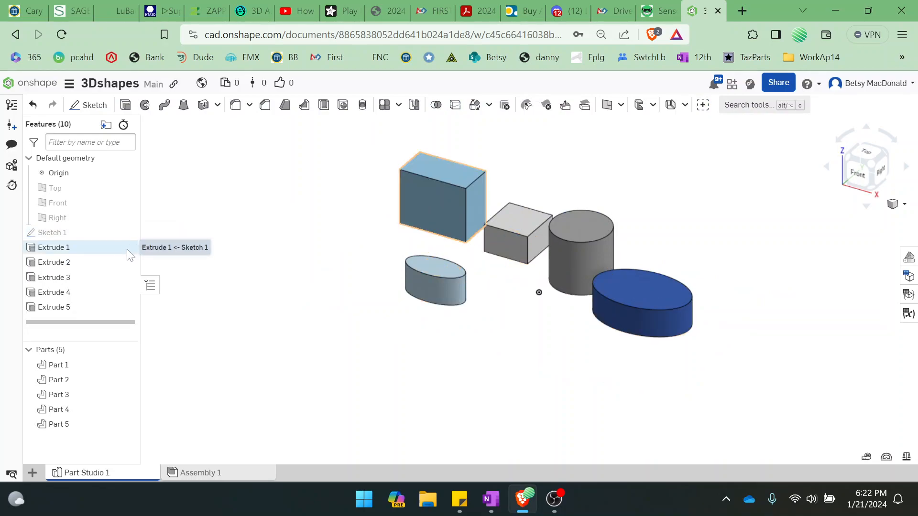
Hide all five parts, Part 1 through Part 5, to clear the modeling area
{"action": "left_click", "coordinate": [126, 365]}
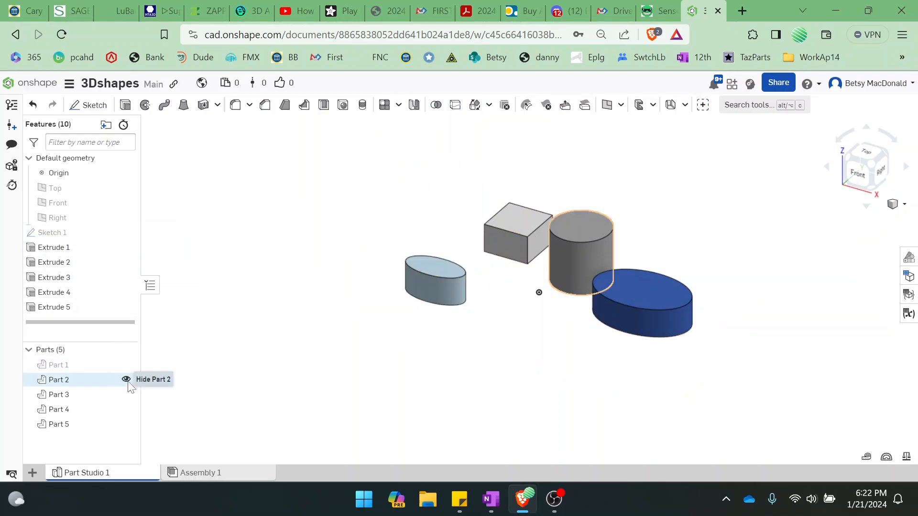
{"action": "left_click", "coordinate": [126, 379]}
{"action": "left_click", "coordinate": [126, 395]}
{"action": "left_click", "coordinate": [125, 409]}
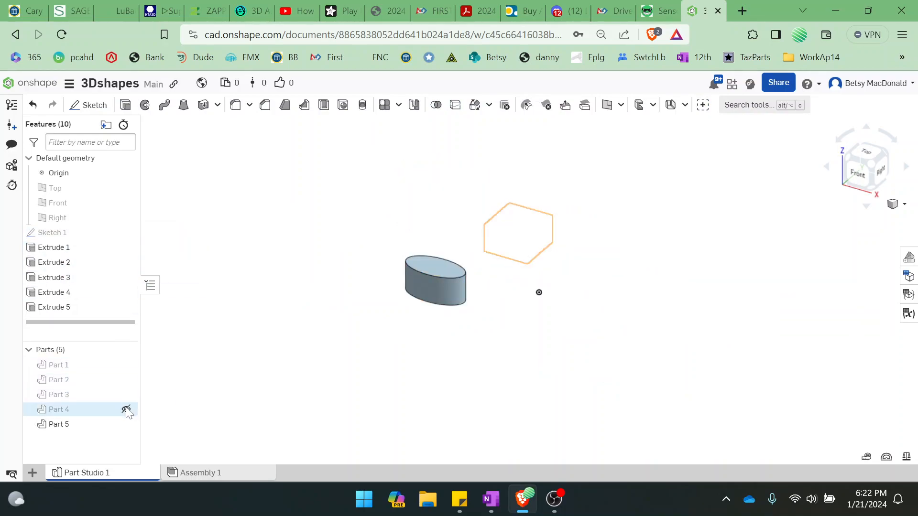
{"action": "left_click", "coordinate": [125, 424]}
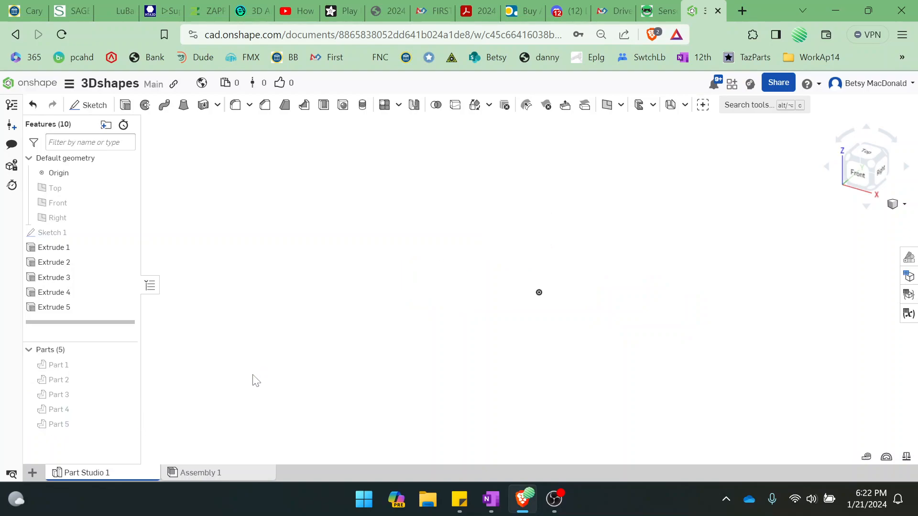
Toggle the visibility of the default Top, Front and Right planes several times, leaving them shown
{"action": "key", "text": "p"}
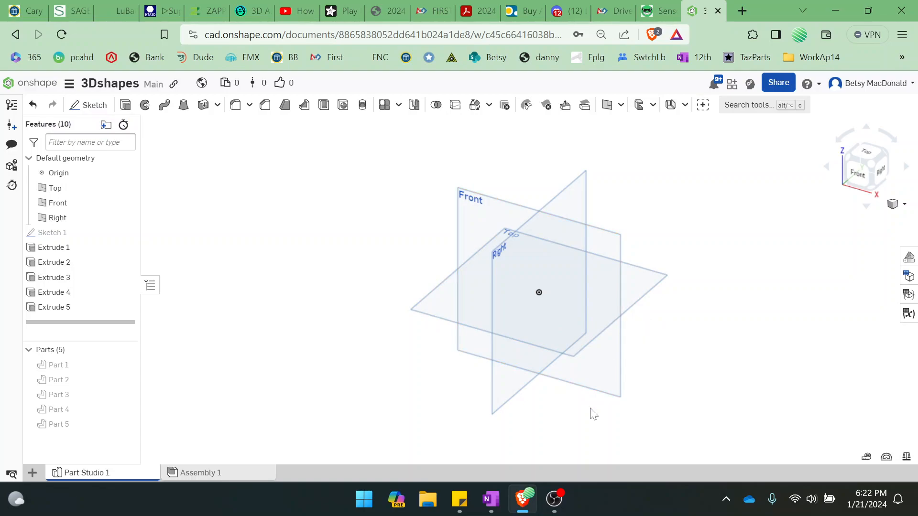
{"action": "key", "text": "p"}
{"action": "key", "text": "p"}
{"action": "key", "text": "p"}
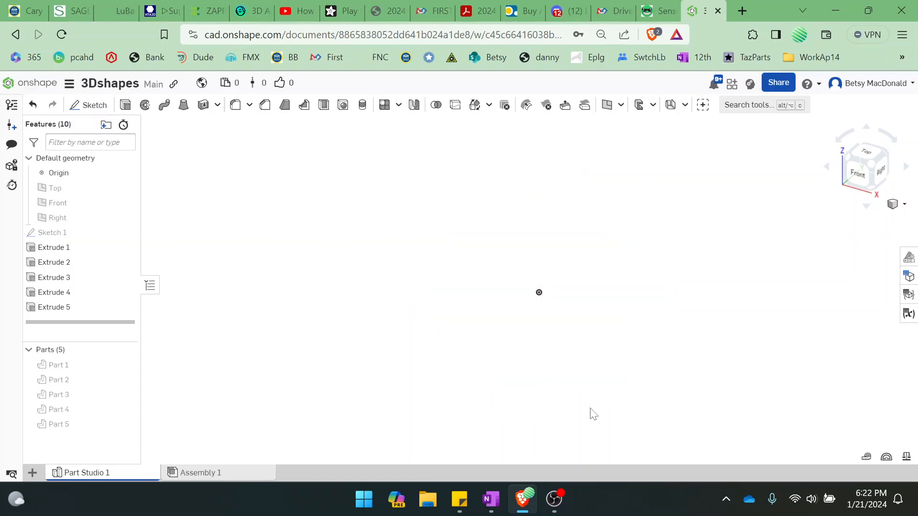
{"action": "key", "text": "p"}
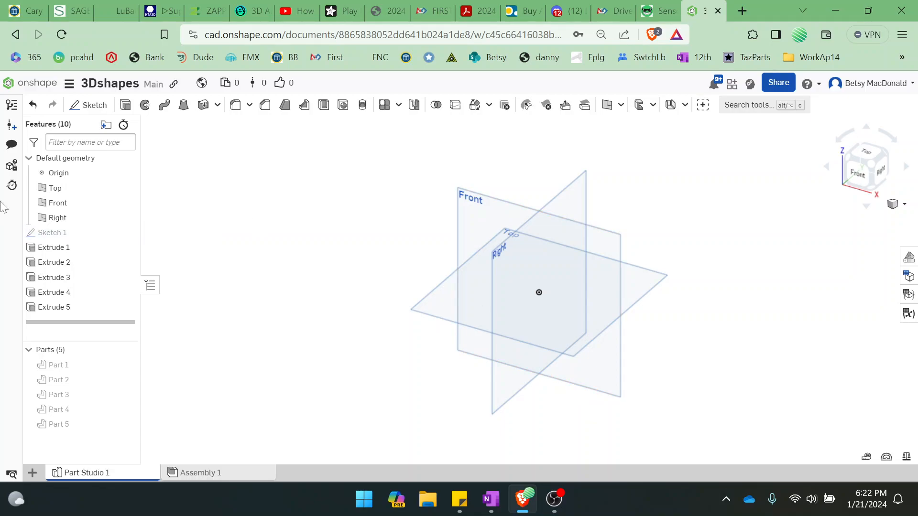
Start a new sketch on the Top plane, with the default planes hidden and the view set to Top
{"action": "left_click", "coordinate": [93, 106]}
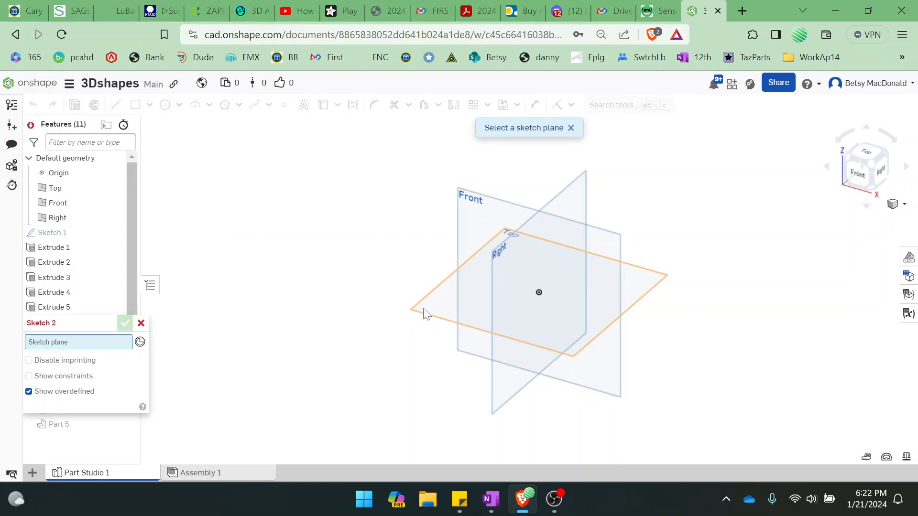
{"action": "left_click", "coordinate": [434, 303]}
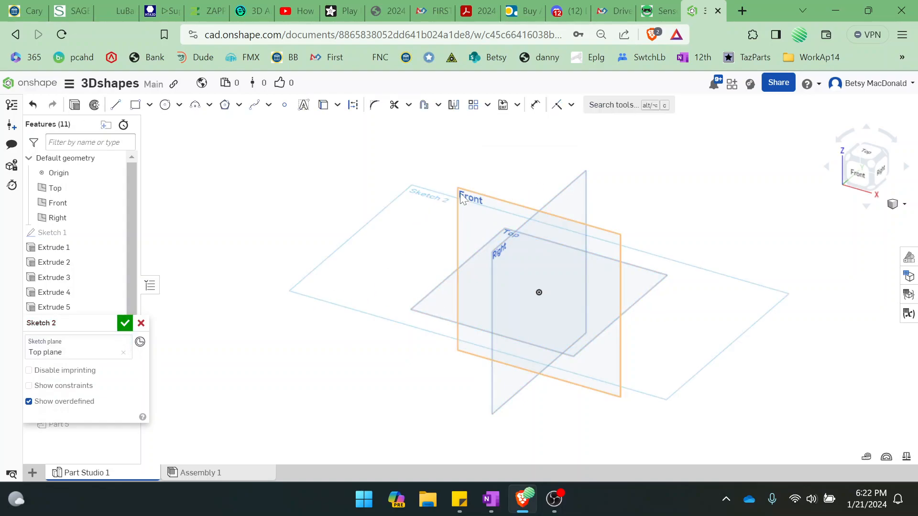
{"action": "key", "text": "p"}
{"action": "left_click", "coordinate": [868, 152]}
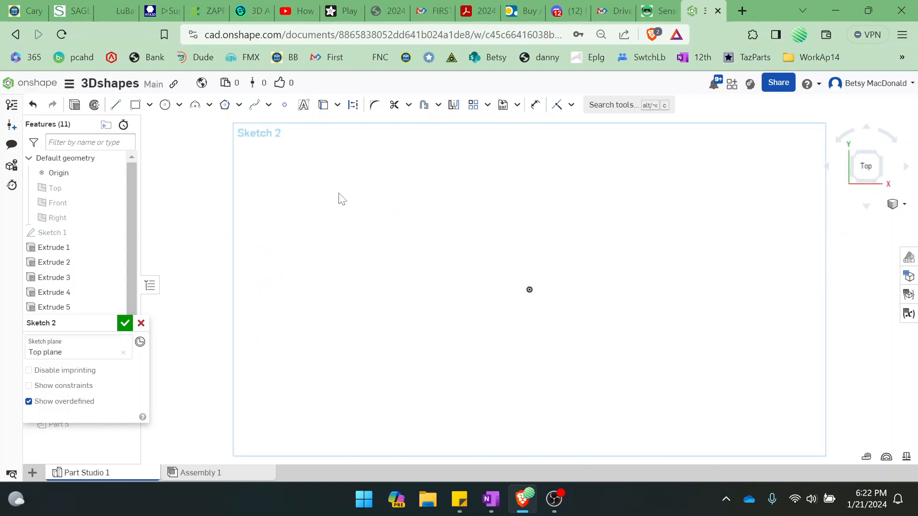
Sketch a closed, irregular nine-sided line shape left of the origin, with an upper edge about 67 long and a vertical right edge about 40 long
{"action": "mouse_move", "coordinate": [373, 222]}
{"action": "middle_mouse_down"}
{"action": "mouse_move", "coordinate": [328, 239]}
{"action": "mouse_move", "coordinate": [286, 216]}
{"action": "mouse_move", "coordinate": [294, 218]}
{"action": "middle_mouse_up"}
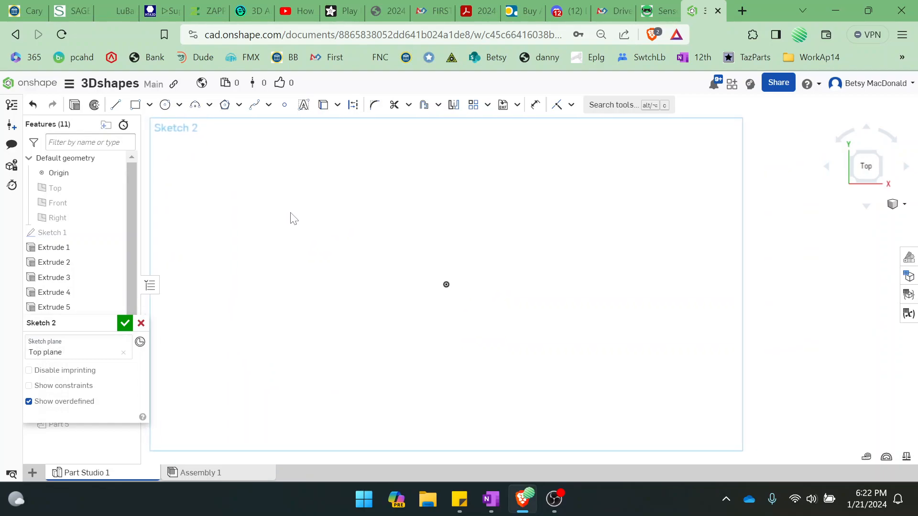
{"action": "left_click", "coordinate": [116, 107]}
{"action": "mouse_move", "coordinate": [271, 197]}
{"action": "left_mouse_down"}
{"action": "mouse_move", "coordinate": [383, 174]}
{"action": "mouse_move", "coordinate": [438, 198]}
{"action": "mouse_move", "coordinate": [414, 263]}
{"action": "mouse_move", "coordinate": [292, 295]}
{"action": "mouse_move", "coordinate": [343, 332]}
{"action": "mouse_move", "coordinate": [379, 186]}
{"action": "mouse_move", "coordinate": [379, 217]}
{"action": "mouse_move", "coordinate": [385, 197]}
{"action": "left_mouse_up"}
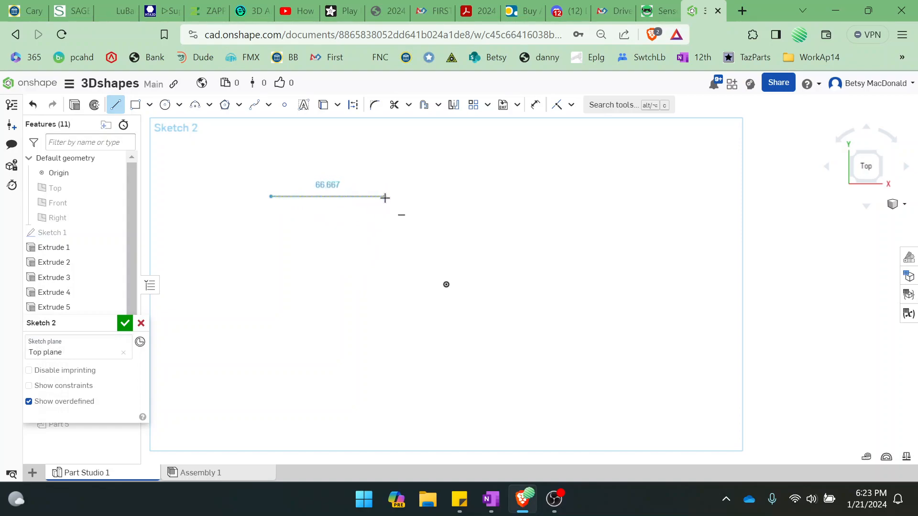
{"action": "left_click", "coordinate": [385, 197]}
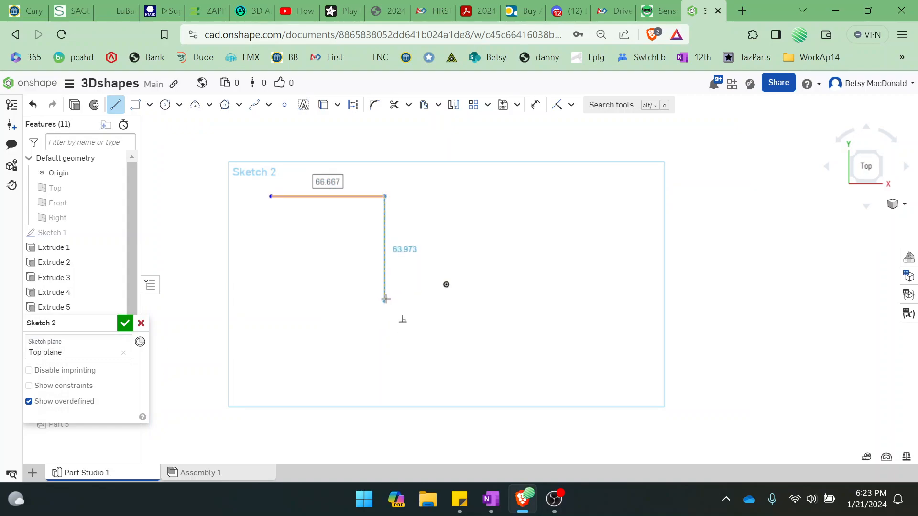
{"action": "left_click", "coordinate": [385, 266]}
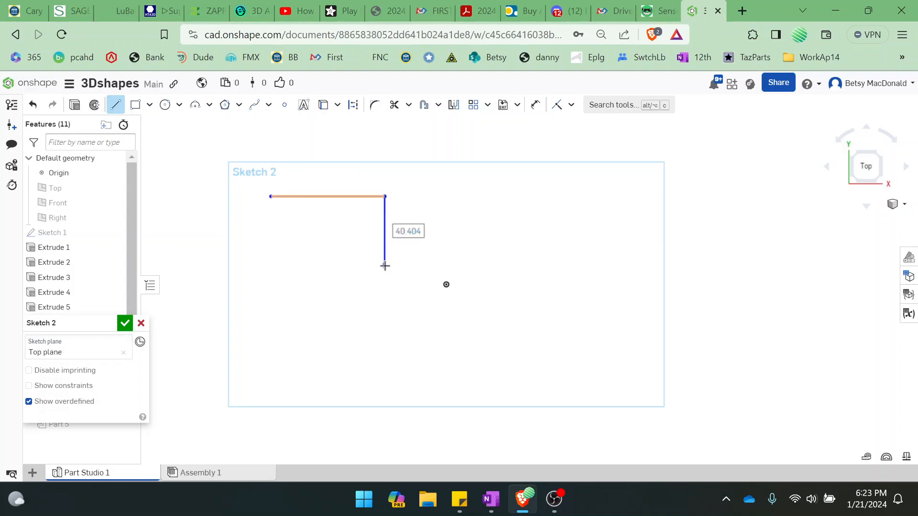
{"action": "left_click", "coordinate": [308, 324]}
{"action": "left_click", "coordinate": [331, 260]}
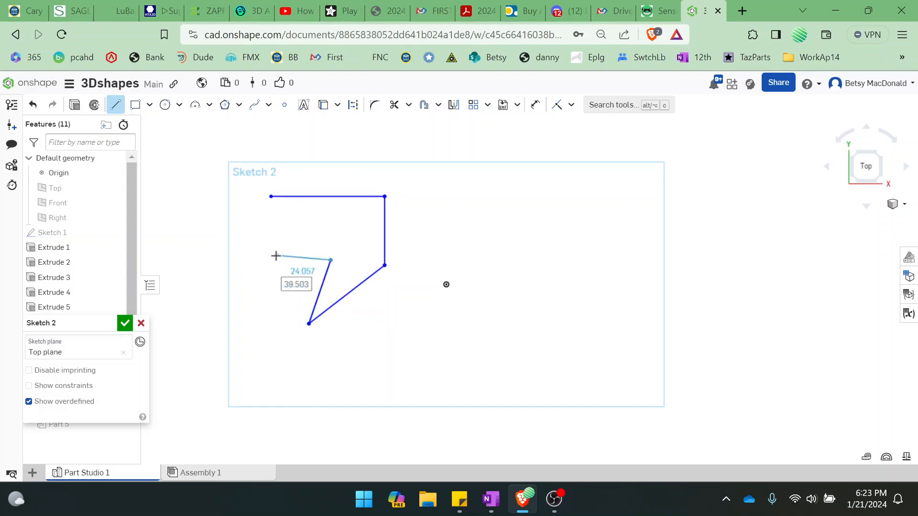
{"action": "left_click", "coordinate": [276, 256]}
{"action": "left_click", "coordinate": [257, 338]}
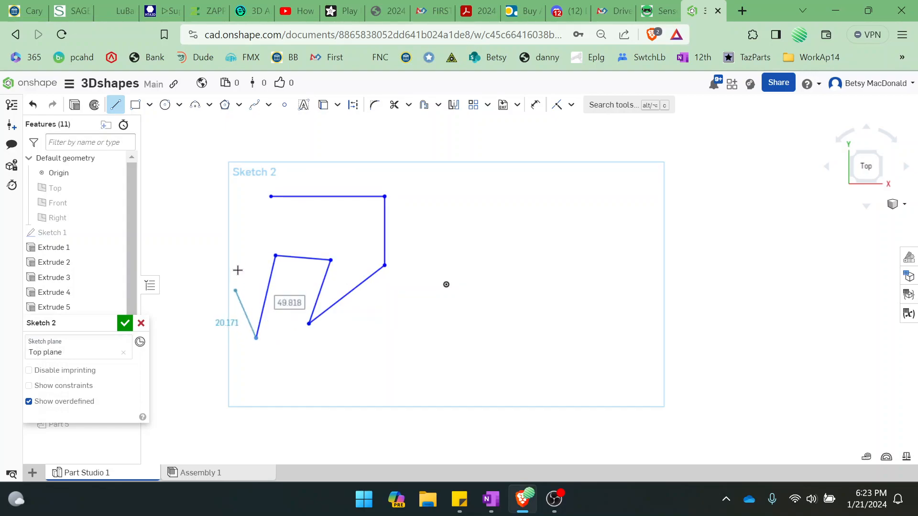
{"action": "left_click", "coordinate": [237, 266]}
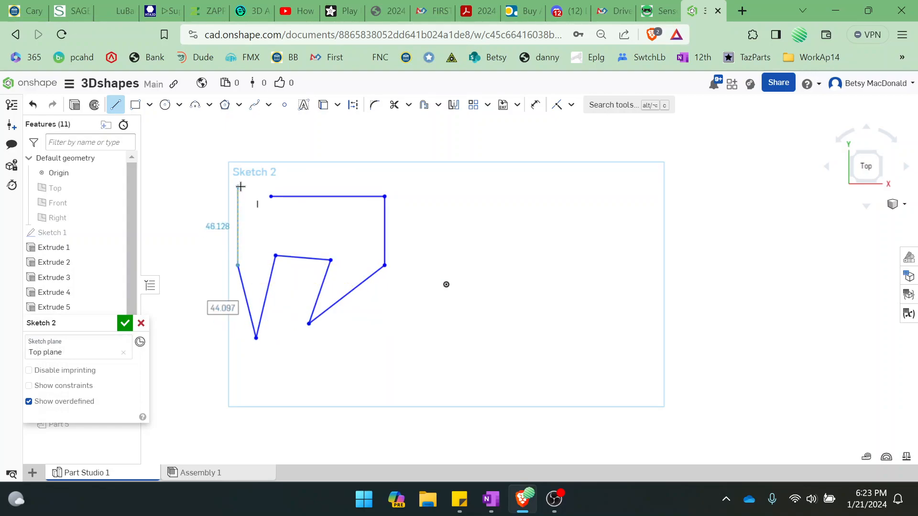
{"action": "left_click", "coordinate": [238, 222]}
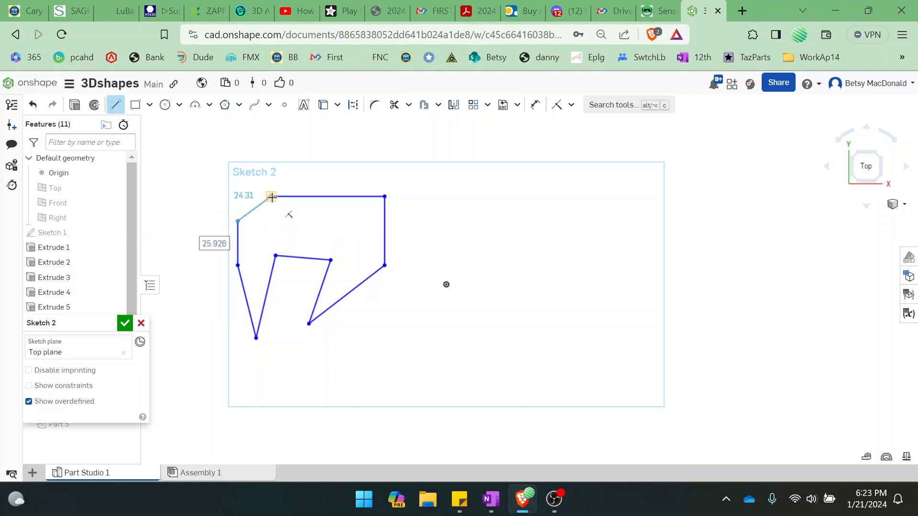
{"action": "left_click", "coordinate": [271, 196]}
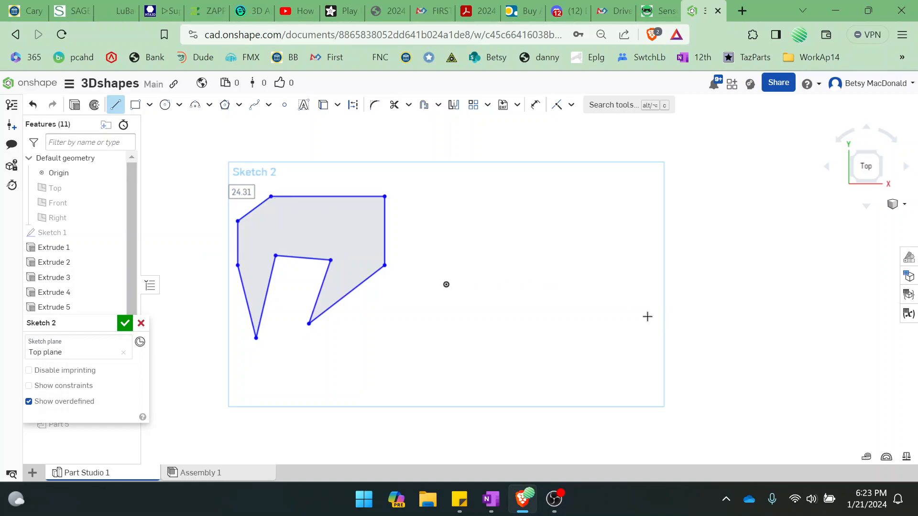
Sketch a closed six-sided line shape right of the origin, with a horizontal upper edge about 42 long and an inward notch on its left side
{"action": "left_click", "coordinate": [459, 201]}
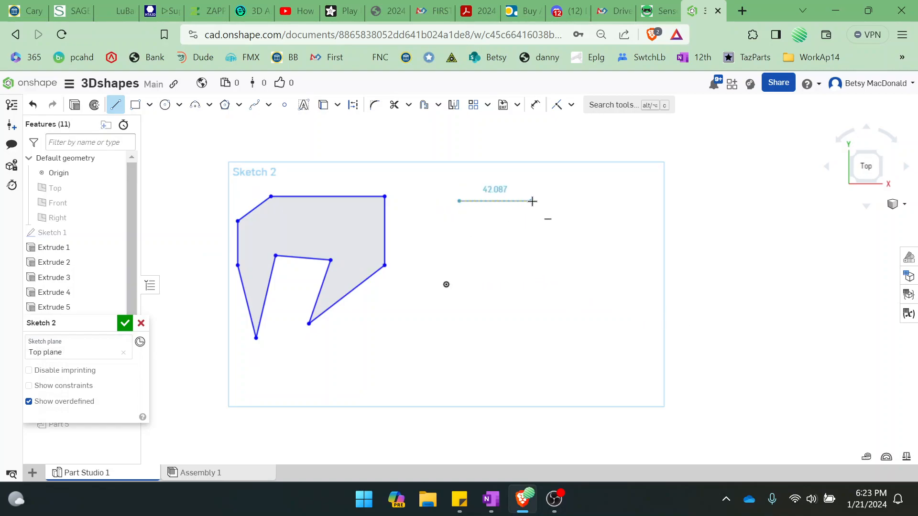
{"action": "left_click", "coordinate": [532, 200]}
{"action": "left_click", "coordinate": [577, 256]}
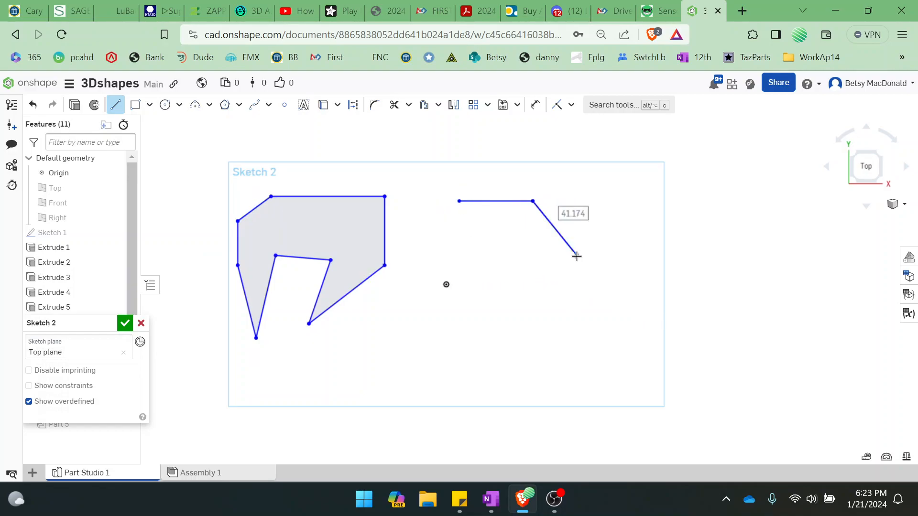
{"action": "left_click", "coordinate": [532, 304]}
{"action": "left_click", "coordinate": [469, 312]}
{"action": "left_click", "coordinate": [481, 265]}
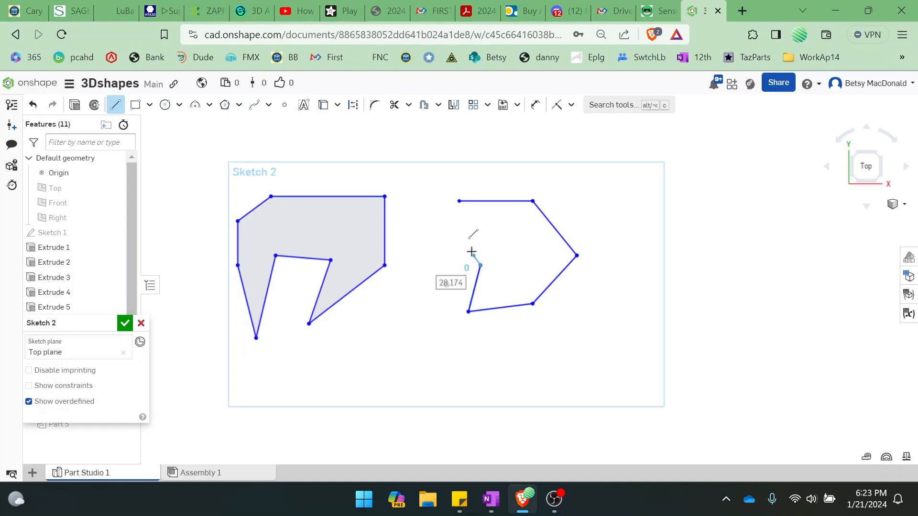
{"action": "left_click", "coordinate": [459, 202]}
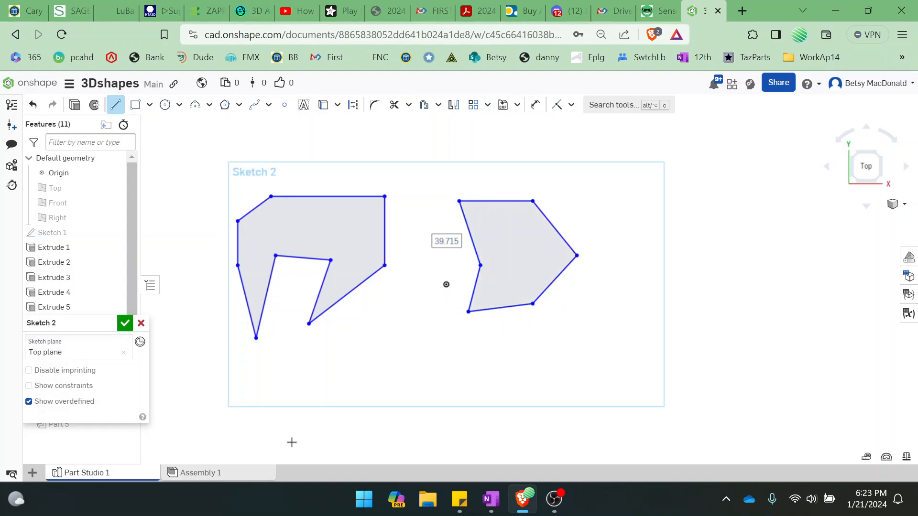
Sketch a single horizontal line about 55 long below the two closed shapes, and end the line chain there
{"action": "left_click", "coordinate": [352, 353]}
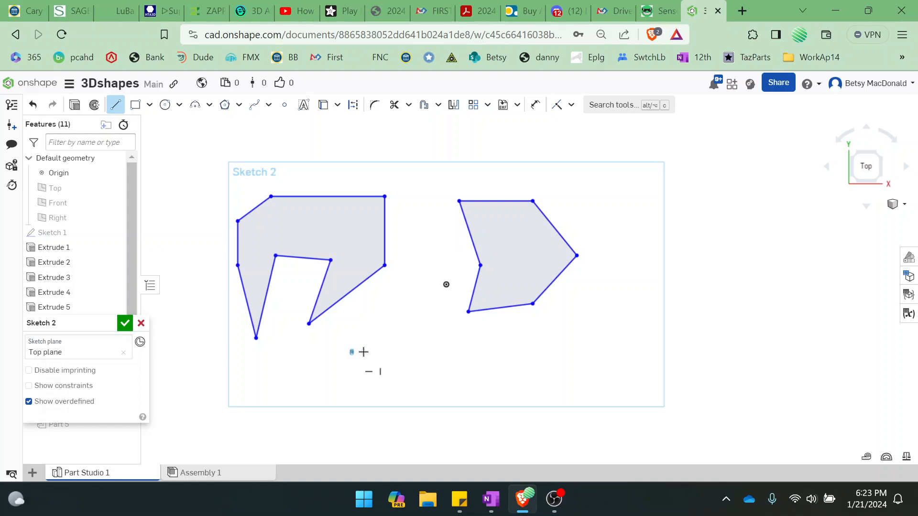
{"action": "left_click", "coordinate": [447, 353]}
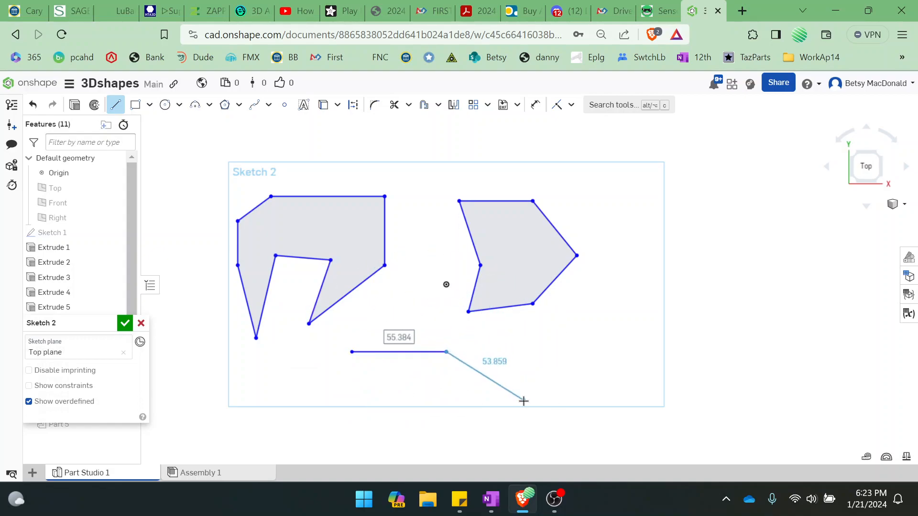
{"action": "key", "text": "Escape"}
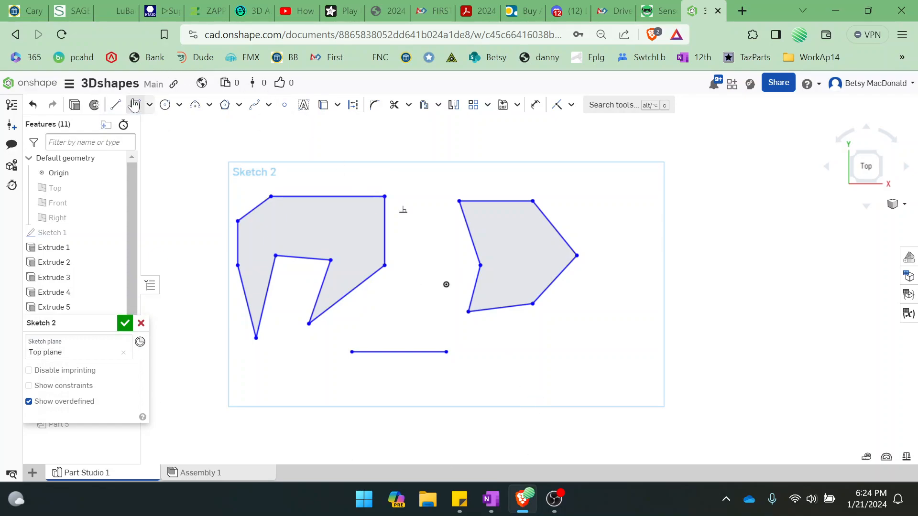
Sketch an open chain of three connected lines, about 43, 47 and 41 long, below and right of the six-sided shape
{"action": "left_click", "coordinate": [115, 107]}
{"action": "left_click", "coordinate": [504, 372]}
{"action": "left_click", "coordinate": [553, 318]}
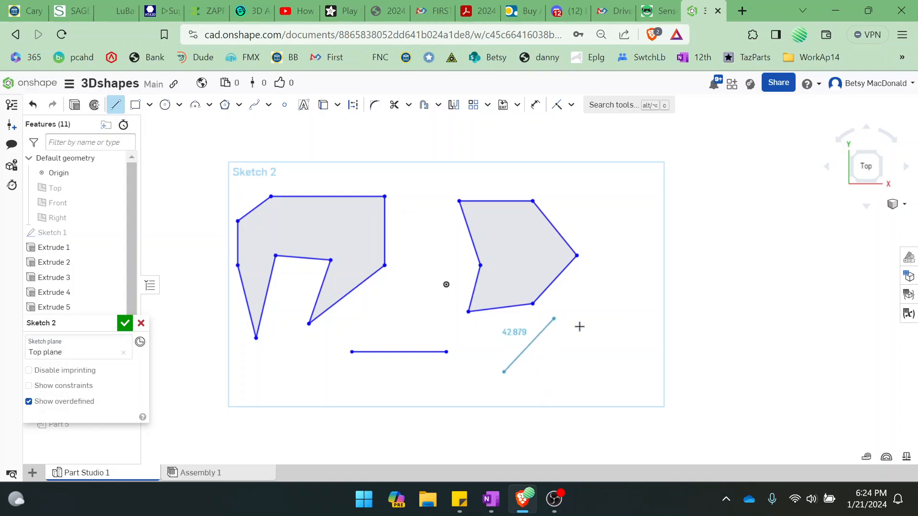
{"action": "left_click", "coordinate": [633, 330]}
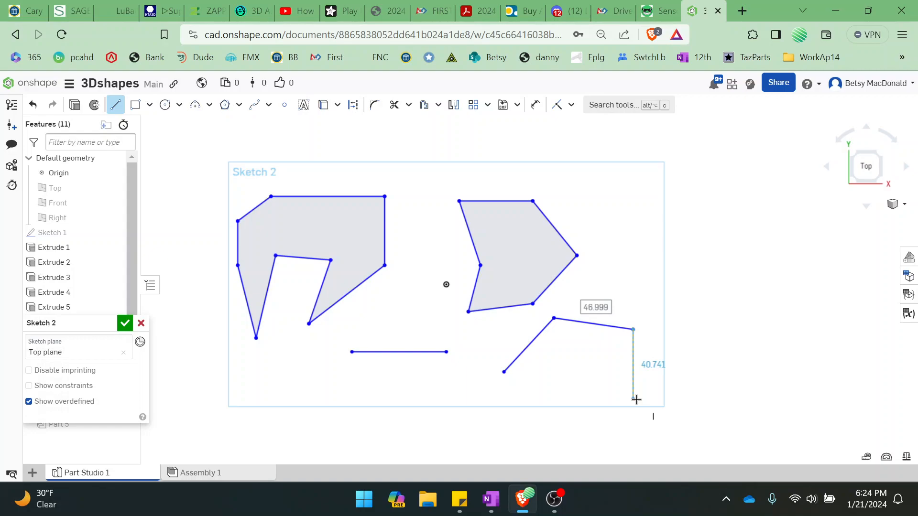
{"action": "left_click", "coordinate": [635, 400]}
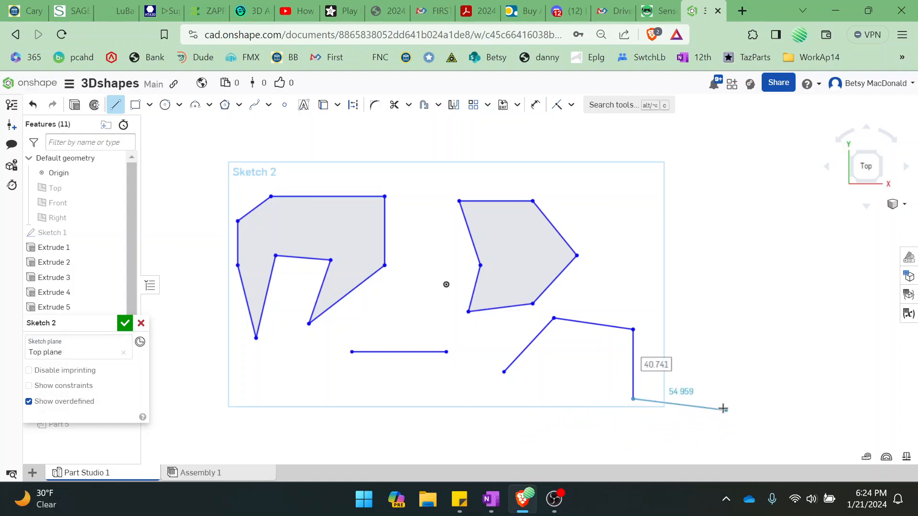
{"action": "key", "text": "Escape"}
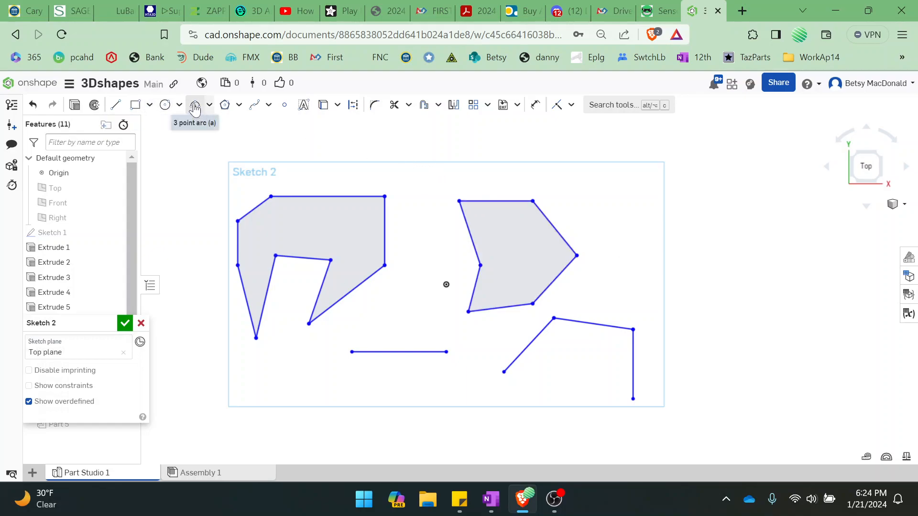
Sketch an upward-bulging three-point arc with a radius of about 34 above and right of the six-sided shape
{"action": "left_click", "coordinate": [209, 105]}
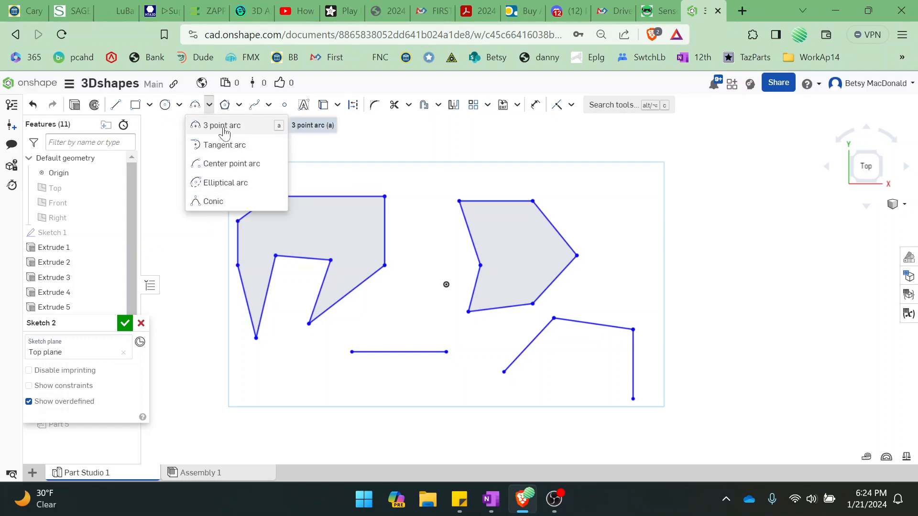
{"action": "left_click", "coordinate": [223, 128]}
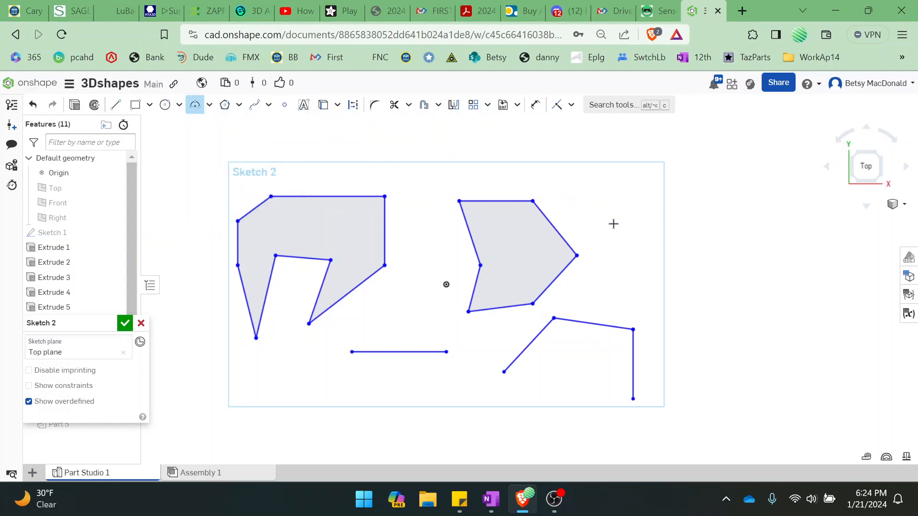
{"action": "left_click", "coordinate": [599, 211]}
{"action": "left_click", "coordinate": [695, 208]}
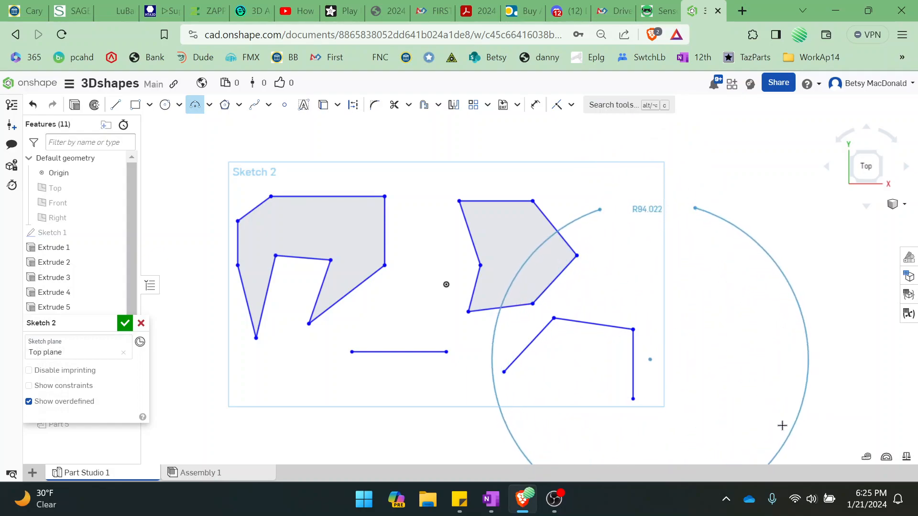
{"action": "left_click", "coordinate": [678, 194]}
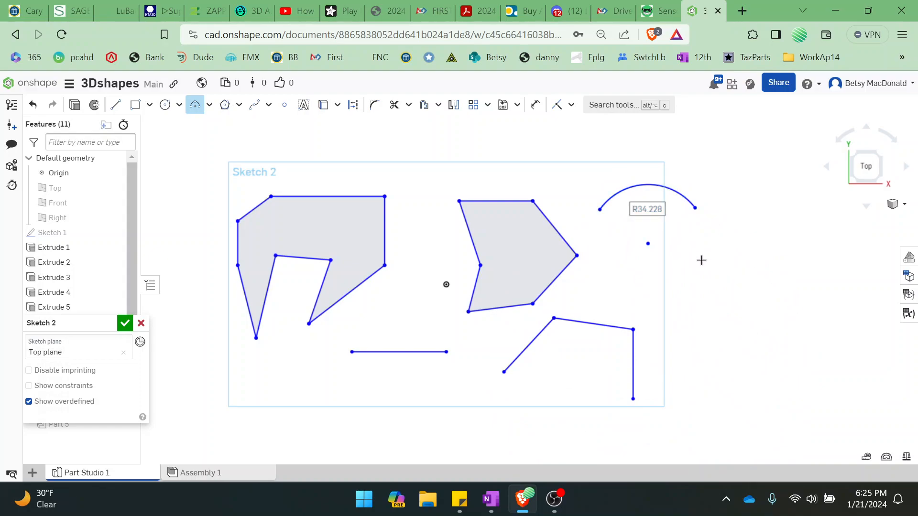
Sketch a closed half-disc below the first arc, using a right-bulging three-point arc of radius about 26 and a line about 51 long
{"action": "left_click", "coordinate": [705, 267]}
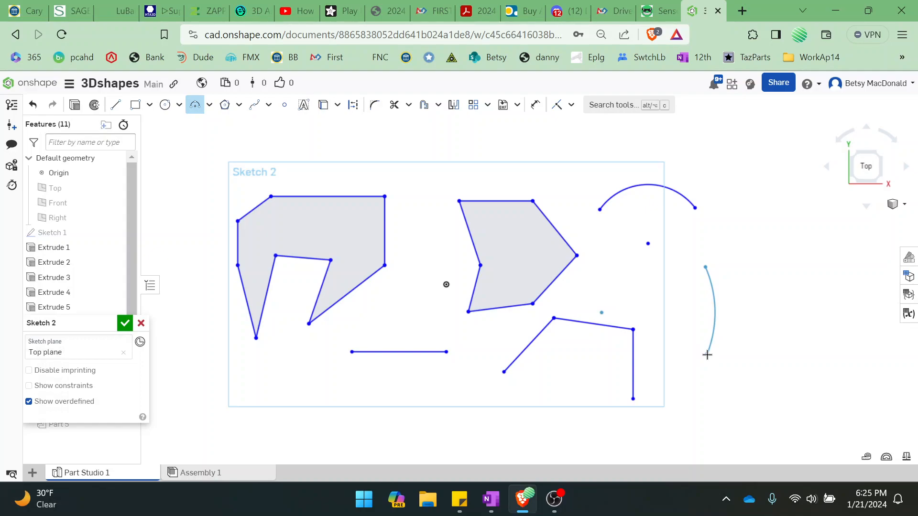
{"action": "left_click", "coordinate": [707, 355]}
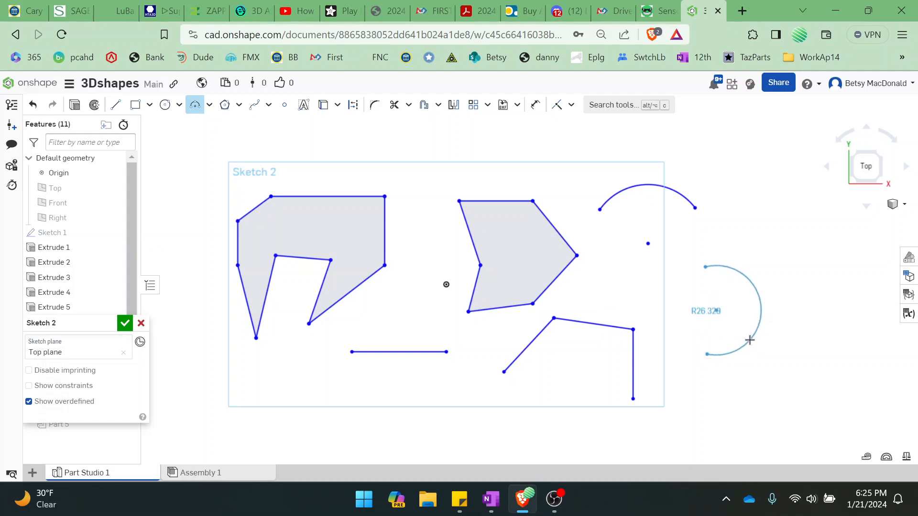
{"action": "left_click", "coordinate": [743, 332]}
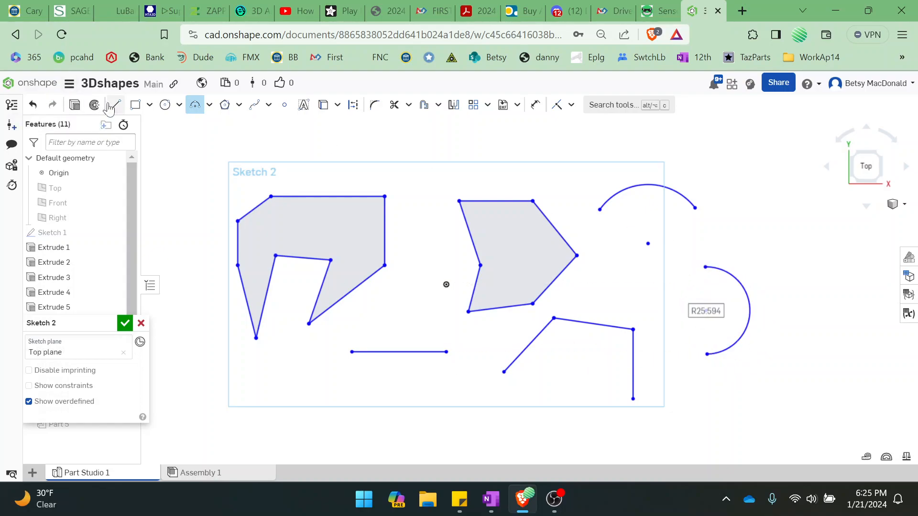
{"action": "left_click", "coordinate": [120, 110]}
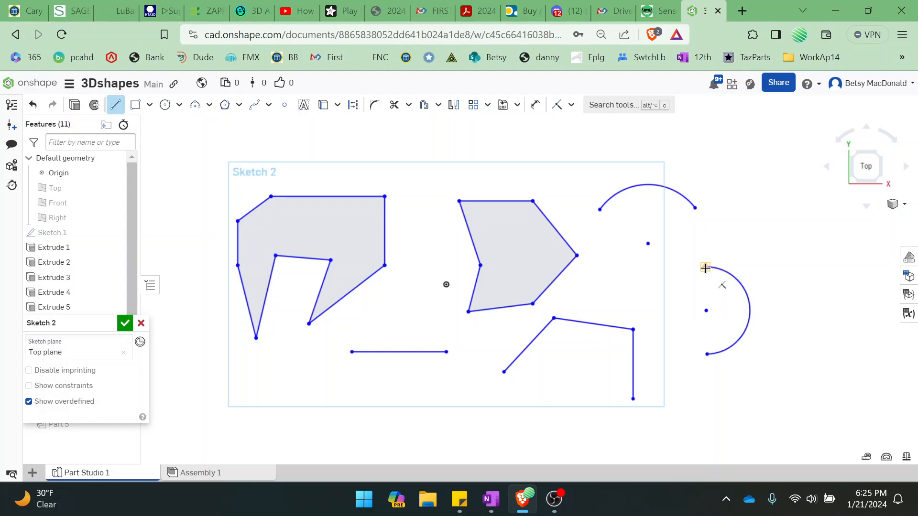
{"action": "left_click", "coordinate": [705, 268]}
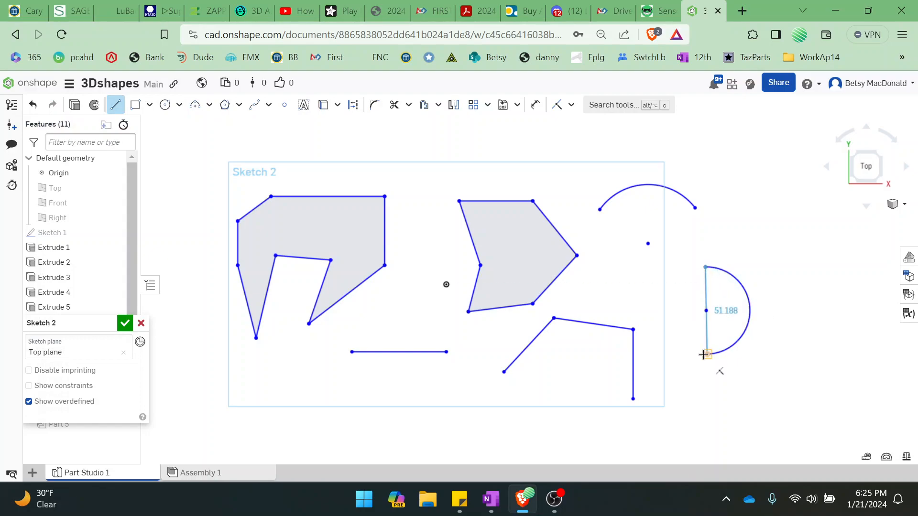
{"action": "left_click", "coordinate": [706, 354]}
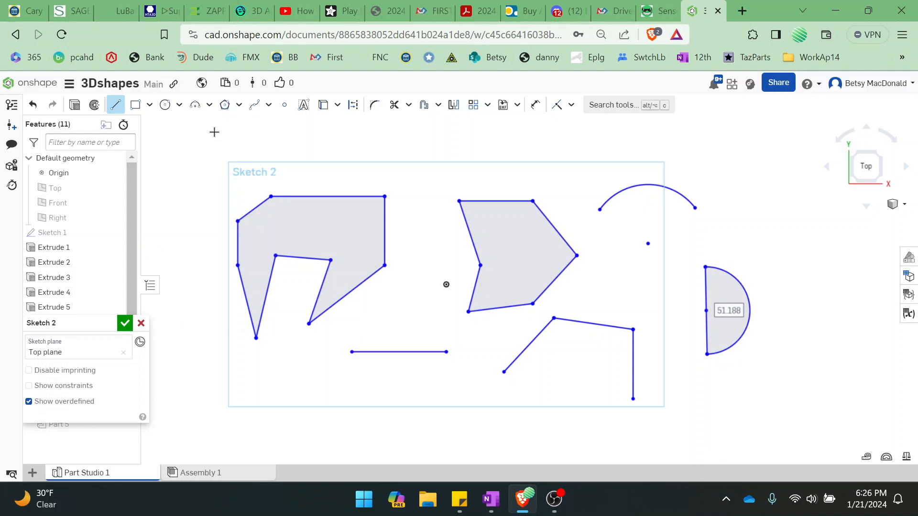
Close the single horizontal line with a three-point arc of radius about 31 above it, joining its two endpoints, and end the arc command
{"action": "left_click", "coordinate": [195, 105]}
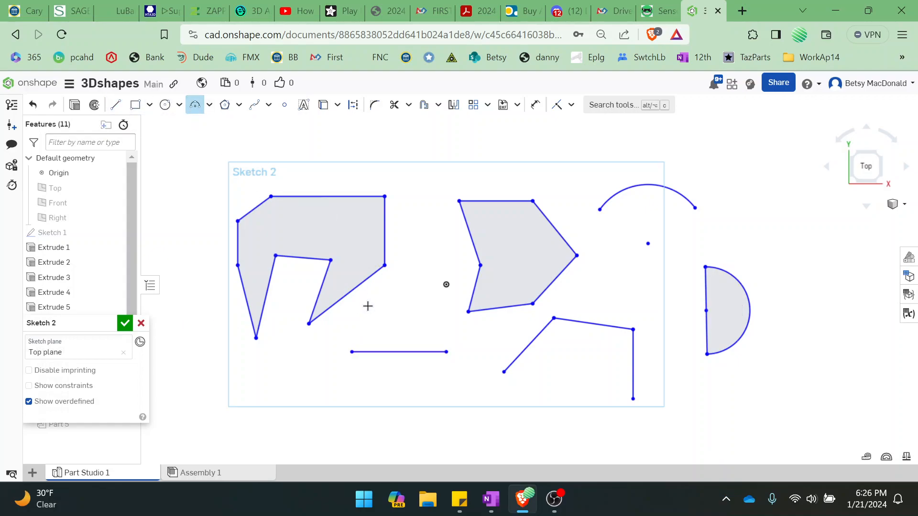
{"action": "left_click", "coordinate": [352, 352]}
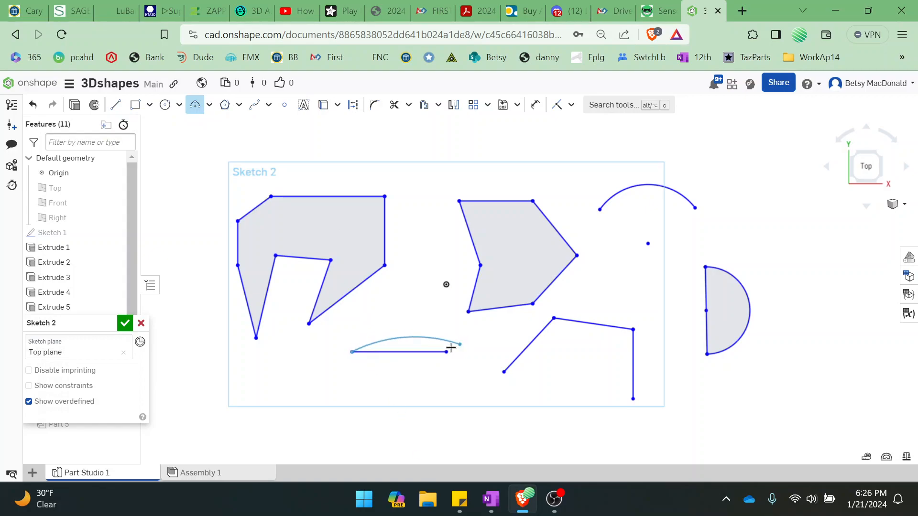
{"action": "left_click", "coordinate": [445, 352]}
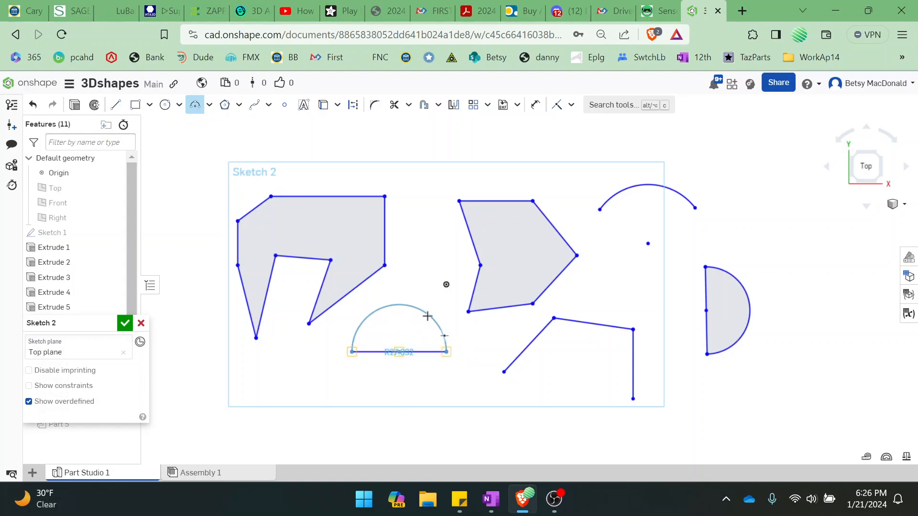
{"action": "left_click", "coordinate": [428, 281]}
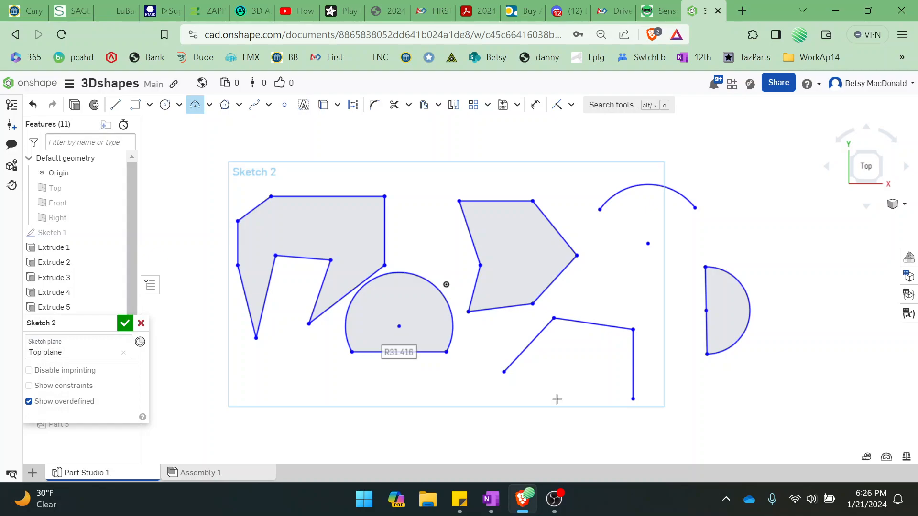
{"action": "left_click", "coordinate": [352, 352]}
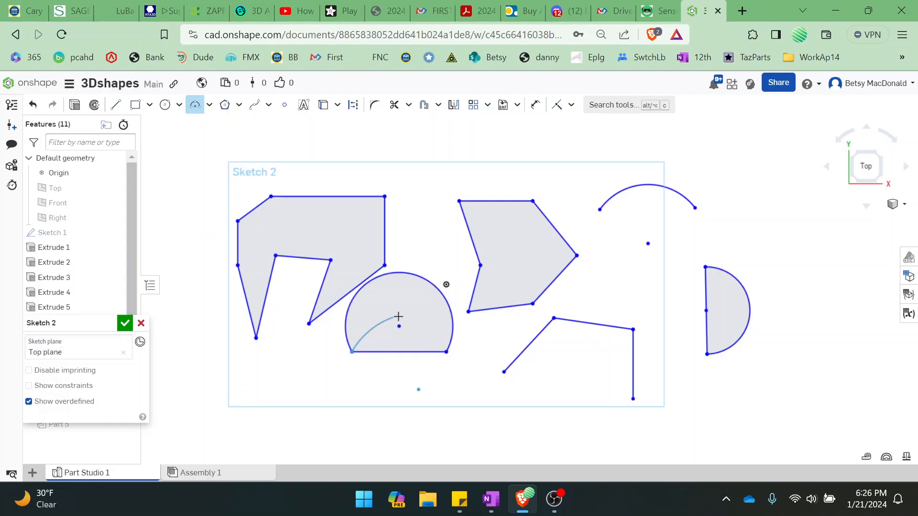
{"action": "key", "text": "Escape"}
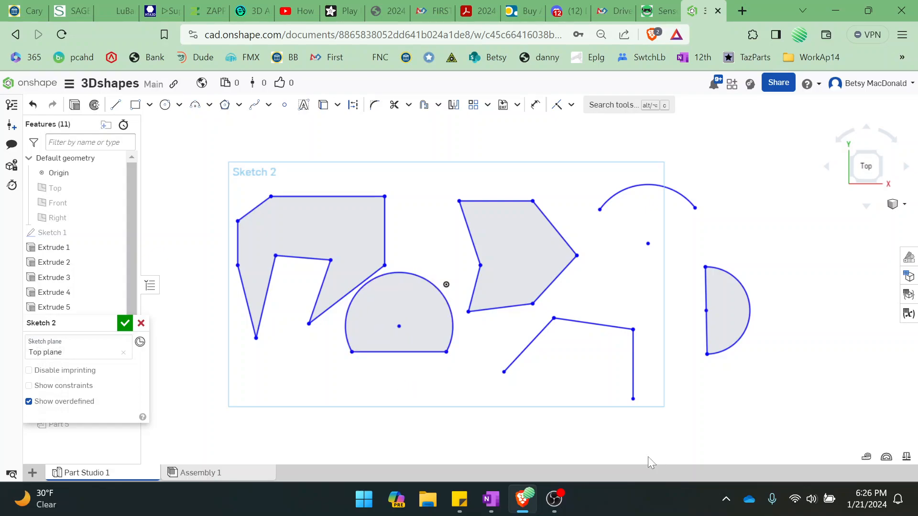
Close the open three-line chain with a downward-bulging three-point arc of radius about 45 between its free ends
{"action": "left_click", "coordinate": [196, 105]}
{"action": "left_click", "coordinate": [505, 372]}
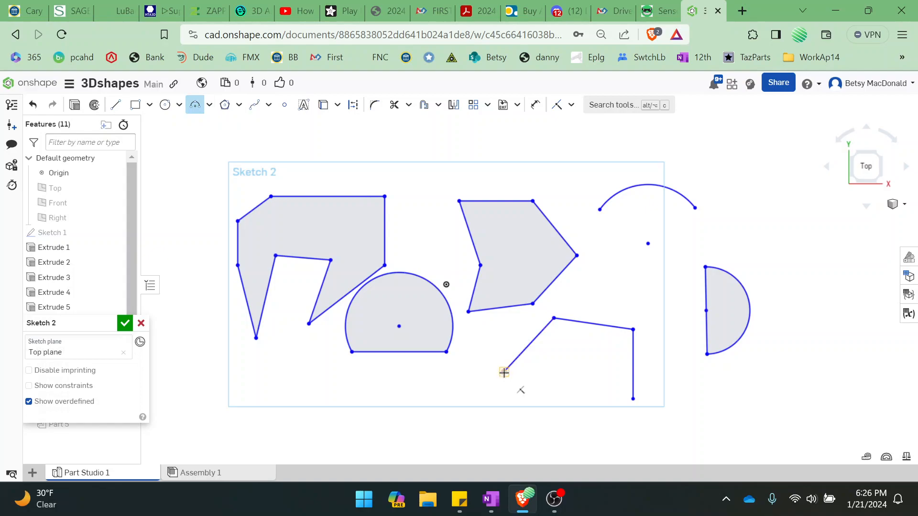
{"action": "left_click", "coordinate": [632, 399]}
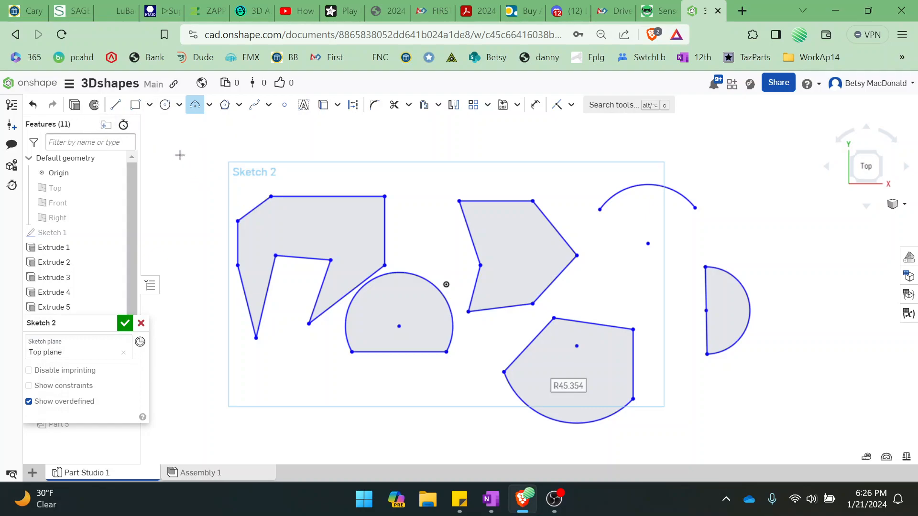
{"action": "key", "text": "Escape"}
Delete all the lines and arcs in the sketch
{"action": "mouse_move", "coordinate": [181, 140]}
{"action": "left_mouse_down"}
{"action": "mouse_move", "coordinate": [712, 391]}
{"action": "mouse_move", "coordinate": [776, 435]}
{"action": "left_mouse_up"}
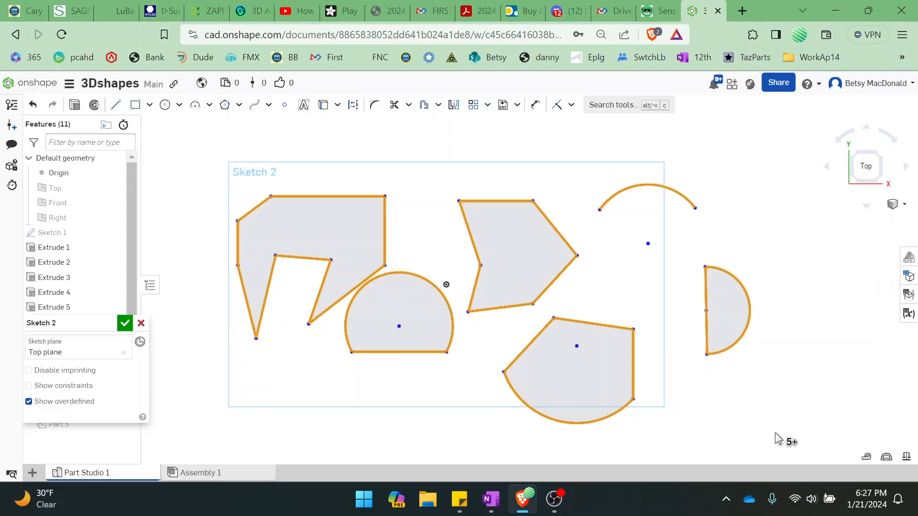
{"action": "key", "text": "Delete"}
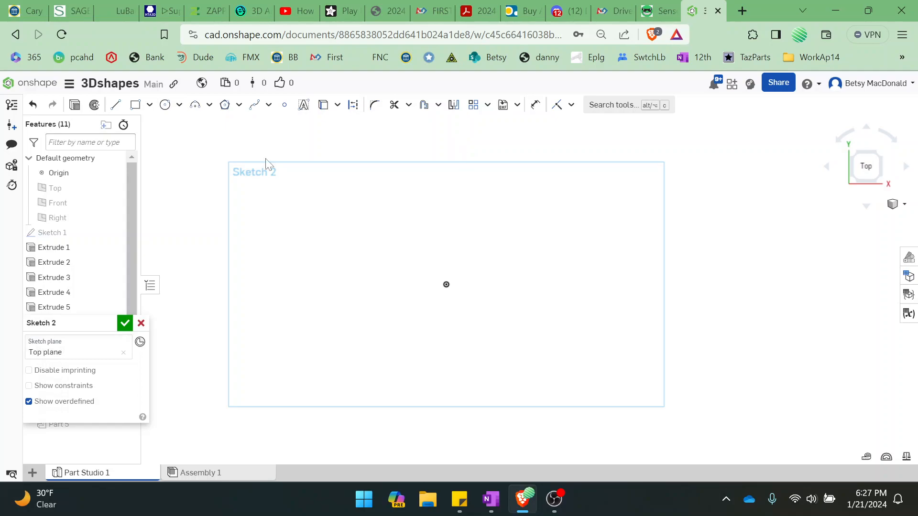
Sketch two nested C-shaped three-point arcs left of the origin, open to the right, with radii of about 61 and 46
{"action": "left_click", "coordinate": [195, 105]}
{"action": "left_click", "coordinate": [420, 198]}
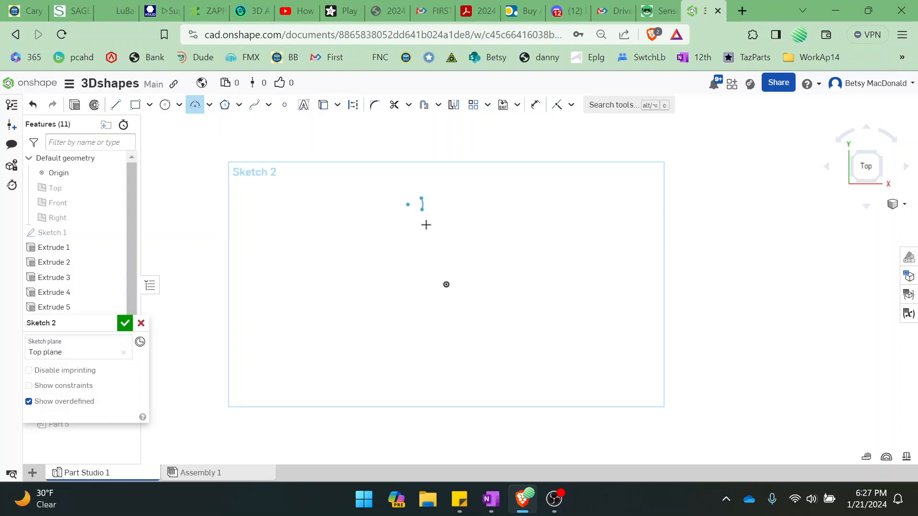
{"action": "left_click", "coordinate": [424, 391]}
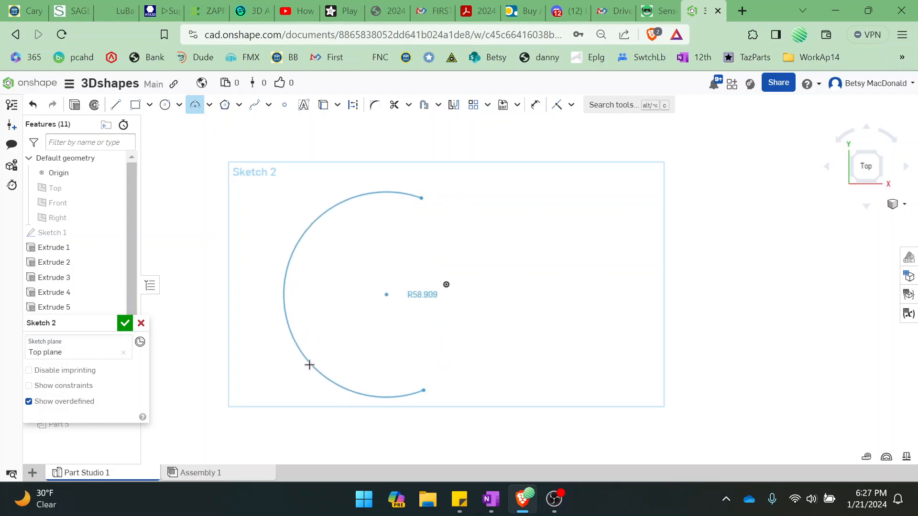
{"action": "left_click", "coordinate": [306, 365]}
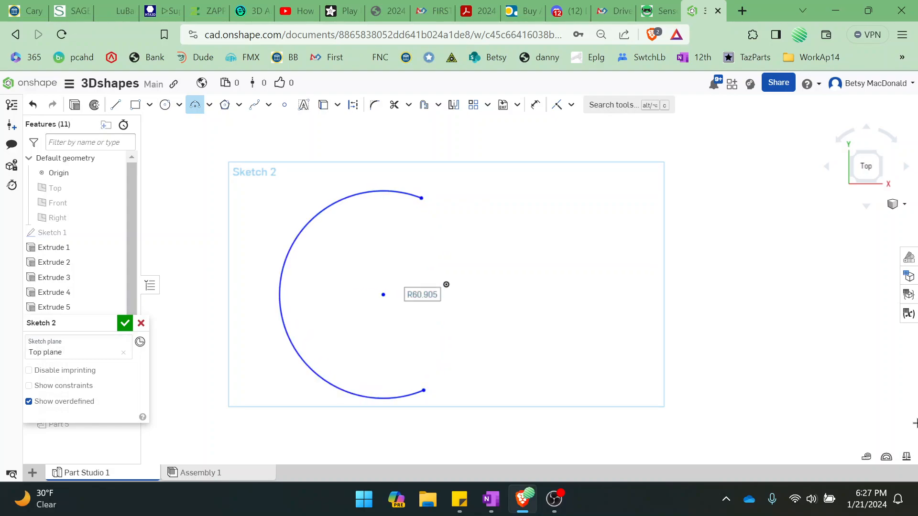
{"action": "left_click", "coordinate": [420, 225]}
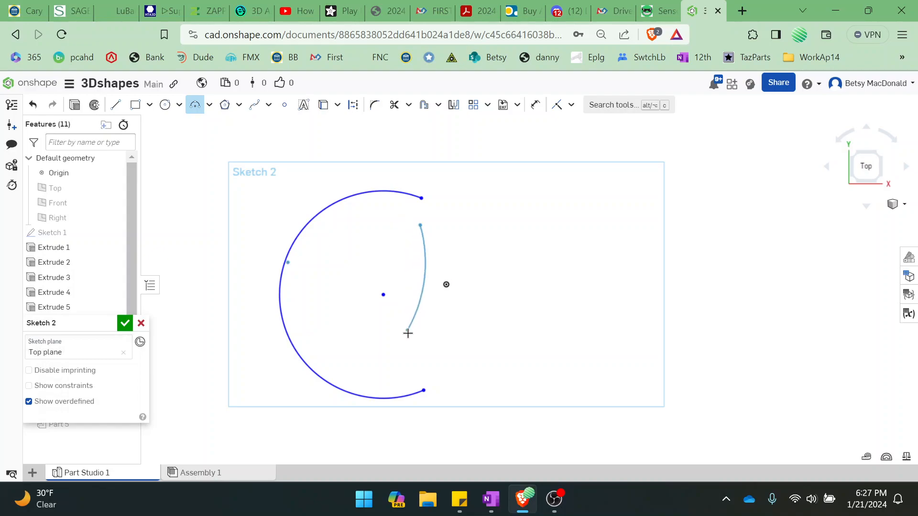
{"action": "left_click", "coordinate": [425, 362]}
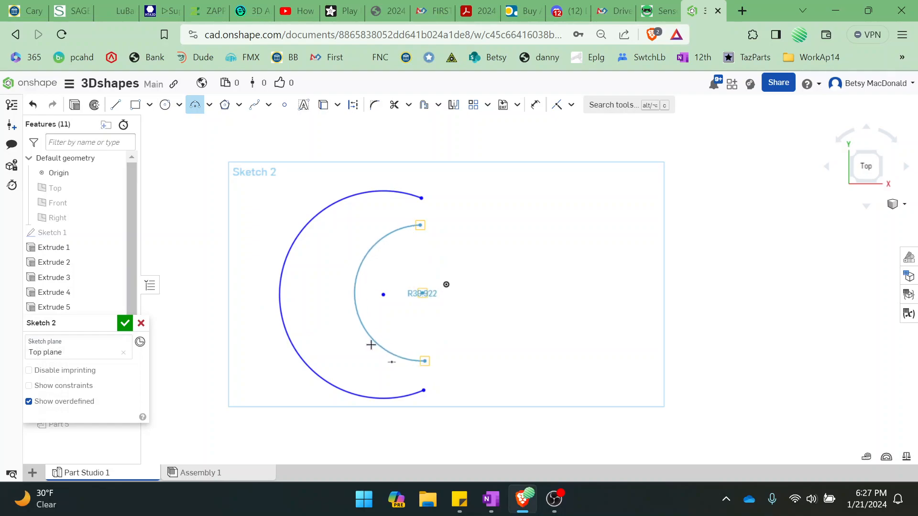
{"action": "left_click", "coordinate": [333, 352]}
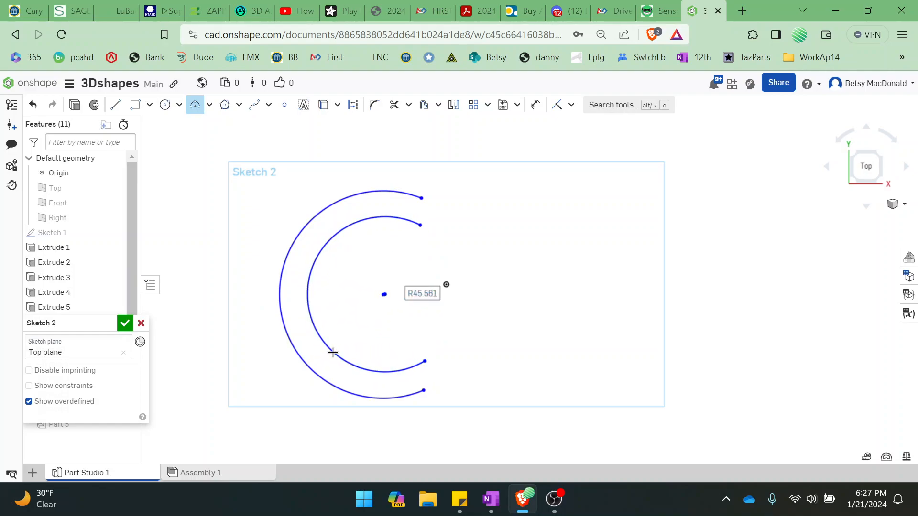
Close the letter C by joining the arcs' upper endpoints with a line about 16 long and the lower ones with a line about 17 long
{"action": "mouse_move", "coordinate": [575, 351]}
{"action": "middle_mouse_down"}
{"action": "mouse_move", "coordinate": [568, 182]}
{"action": "mouse_move", "coordinate": [578, 274]}
{"action": "middle_mouse_up"}
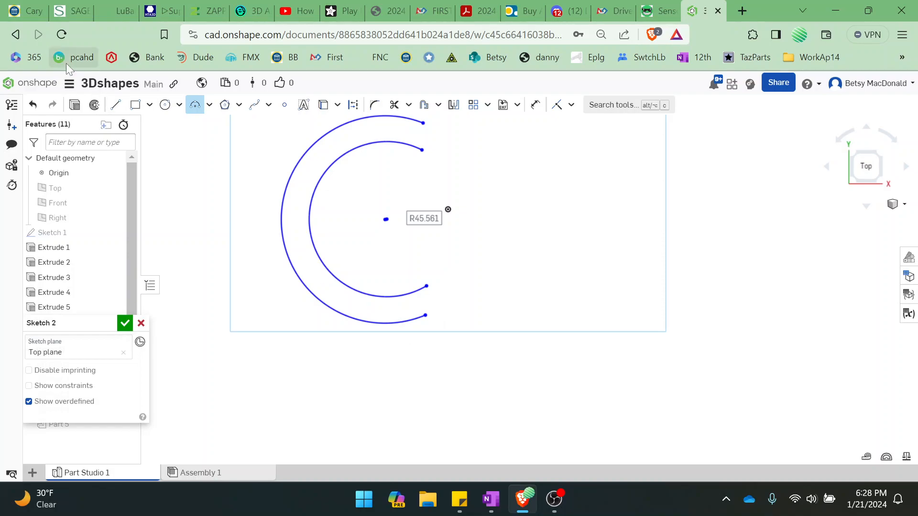
{"action": "left_click", "coordinate": [115, 105]}
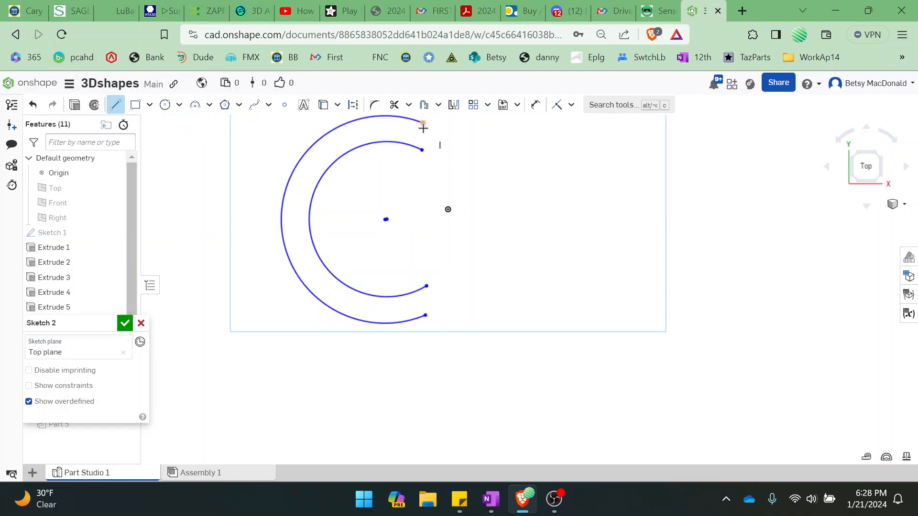
{"action": "left_click_drag", "start_coordinate": [423, 125], "coordinate": [422, 150]}
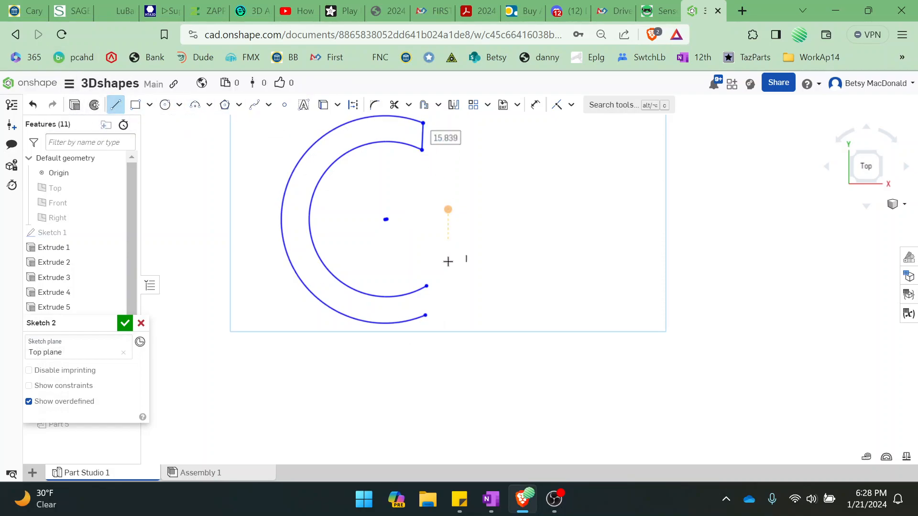
{"action": "left_click_drag", "start_coordinate": [426, 286], "coordinate": [426, 316]}
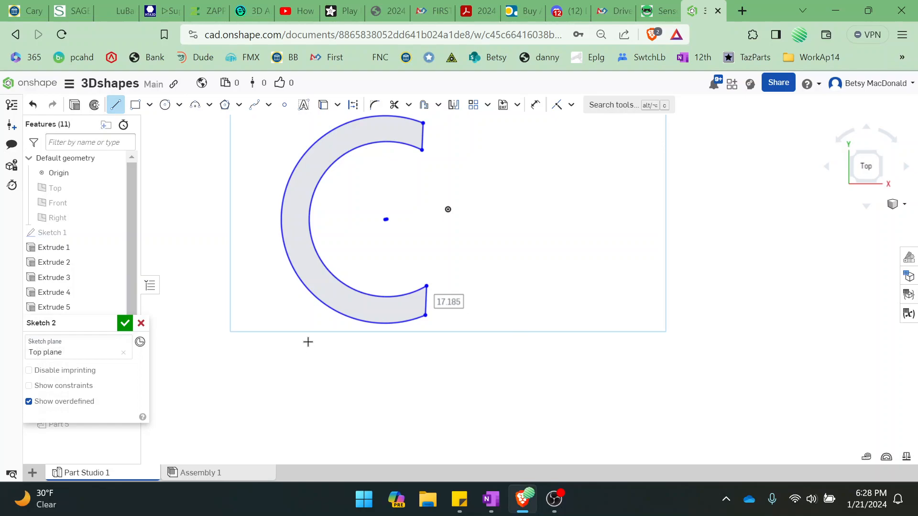
Sketch the letter A's outer sides overlapping the C, with slanted lines about 117 and 118 long joined by a horizontal top about 25 long
{"action": "left_click", "coordinate": [286, 396]}
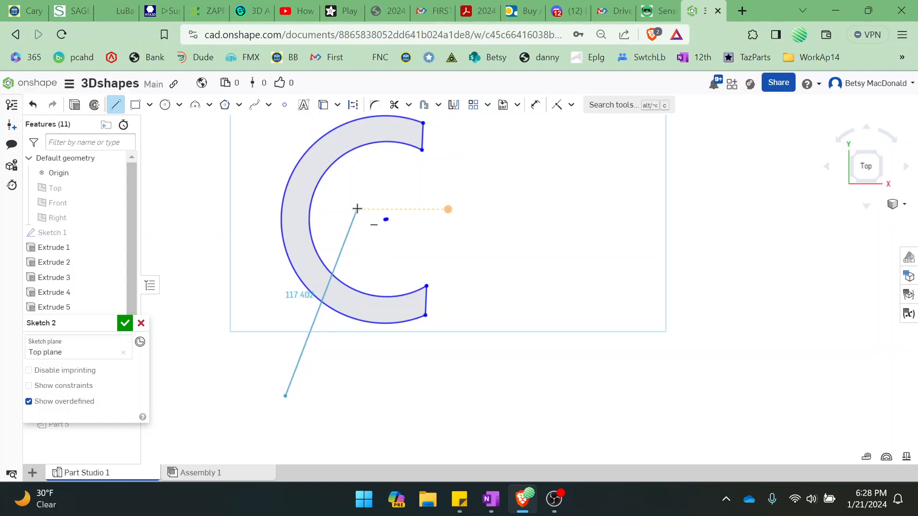
{"action": "left_click", "coordinate": [357, 209]}
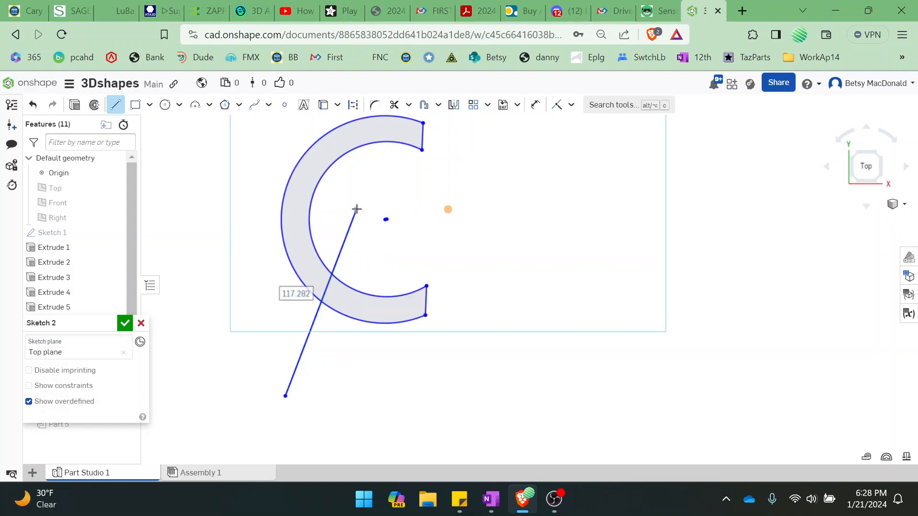
{"action": "left_click", "coordinate": [399, 209]}
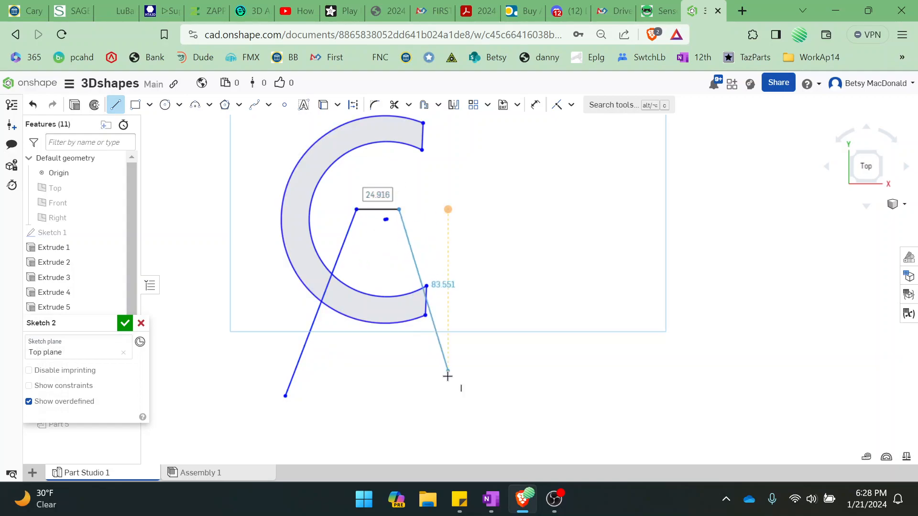
{"action": "left_click", "coordinate": [457, 403]}
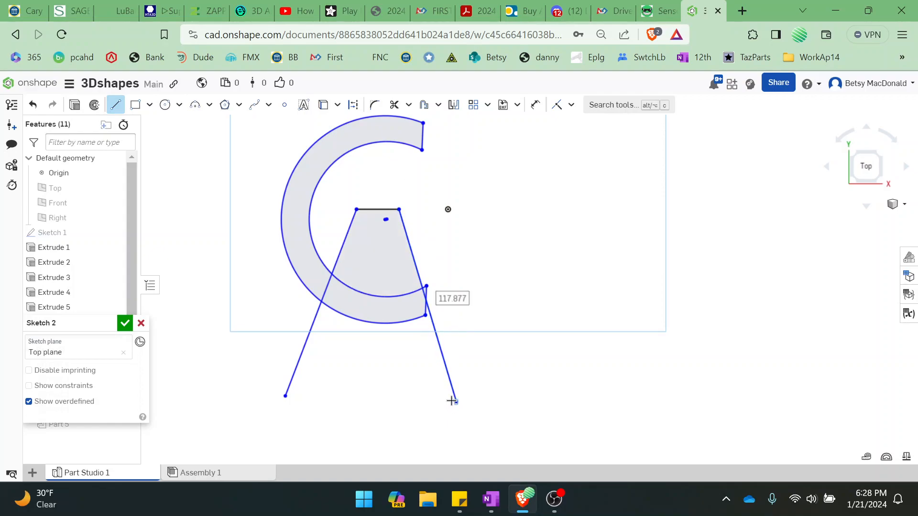
Close the A with feet about 18 and 22 long, inner leg lines about 44 long, and a horizontal crossbar edge about 30 long
{"action": "left_click", "coordinate": [421, 400]}
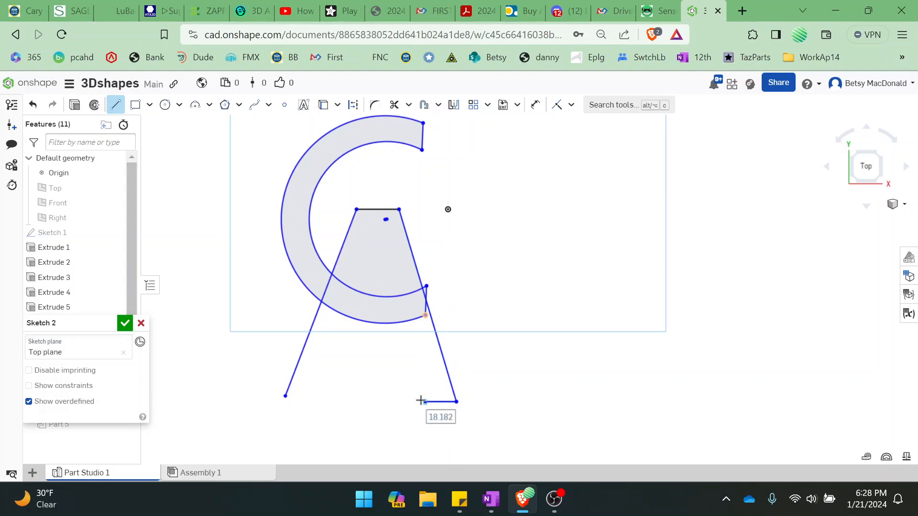
{"action": "left_click", "coordinate": [398, 332]}
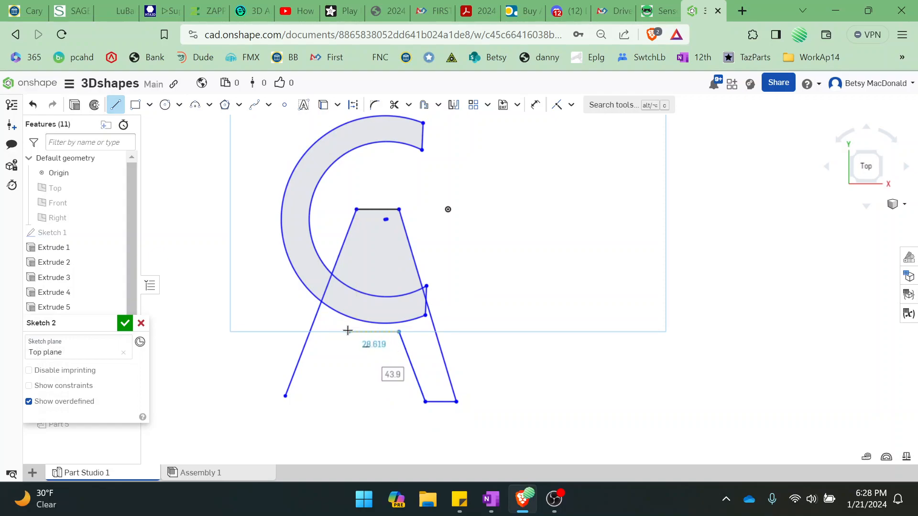
{"action": "left_click", "coordinate": [347, 331]}
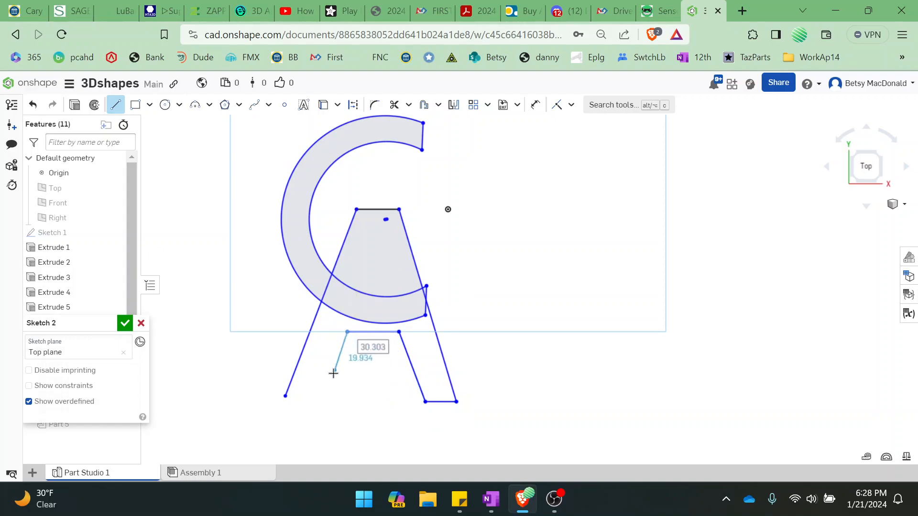
{"action": "left_click", "coordinate": [323, 400]}
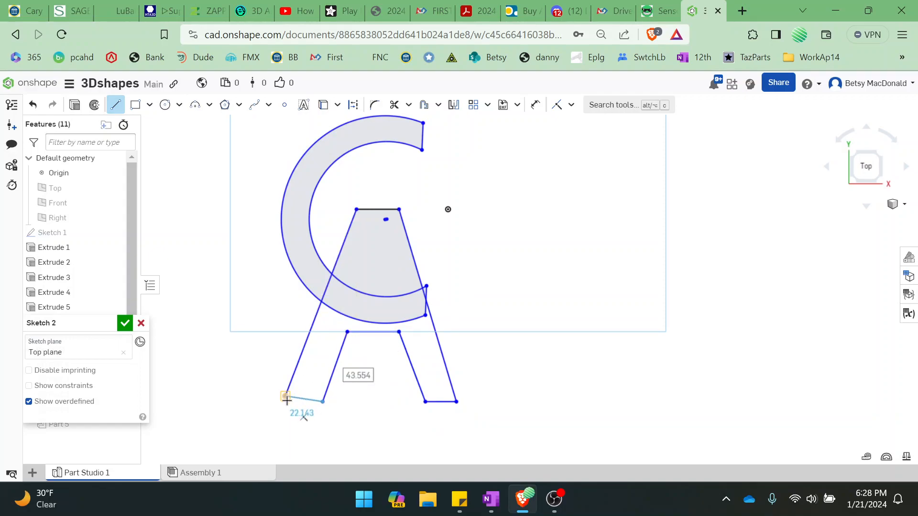
{"action": "left_click", "coordinate": [286, 396]}
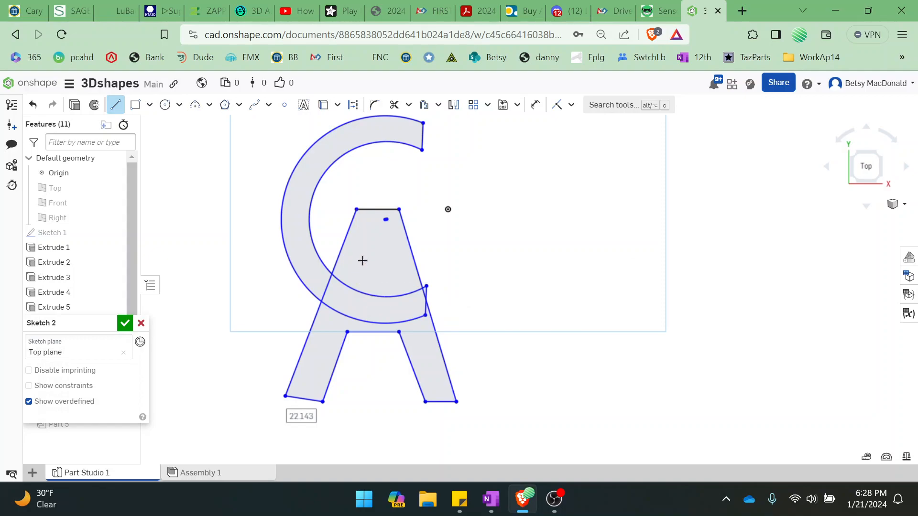
Sketch a closed triangle inside the A's upper part, with sides about 22 and 23 long and a base about 17.5 long
{"action": "left_click", "coordinate": [362, 284]}
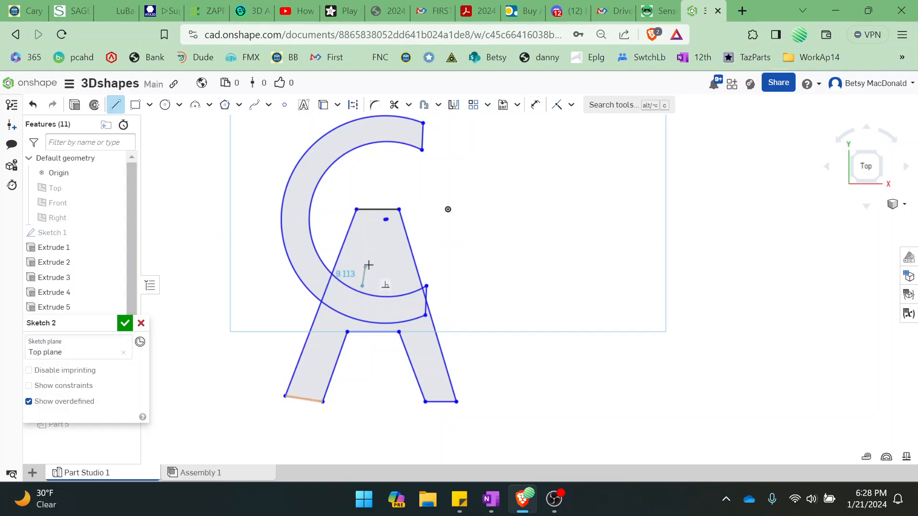
{"action": "left_click", "coordinate": [376, 251]}
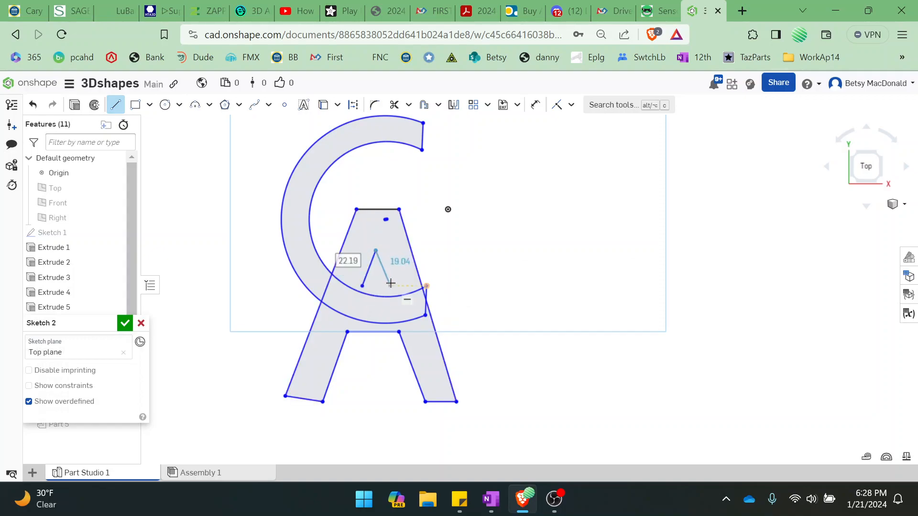
{"action": "left_click", "coordinate": [392, 286]}
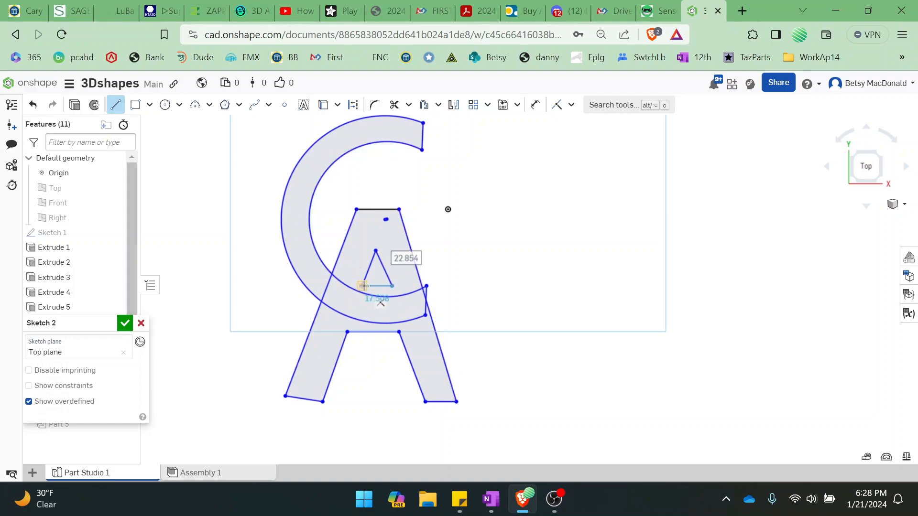
{"action": "left_click", "coordinate": [363, 286]}
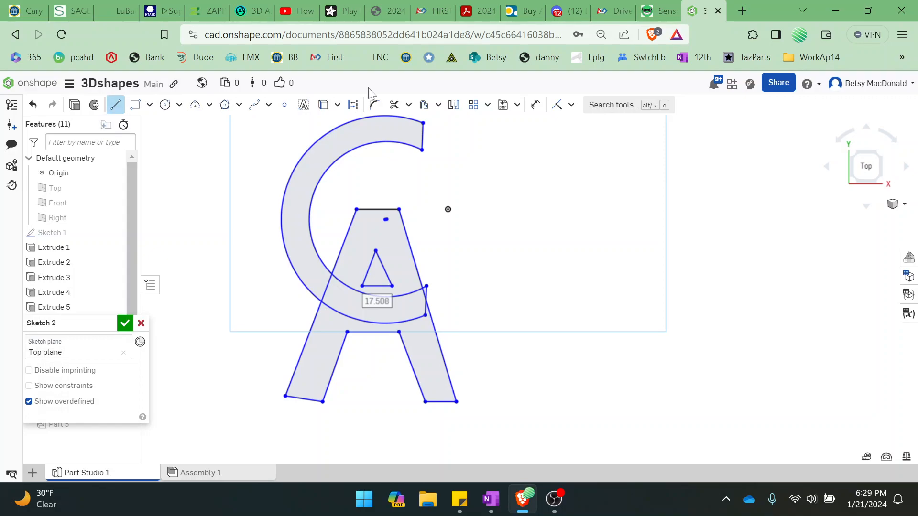
Trim the part of the C's lower end line inside the A and the part of the A's right side crossing the C
{"action": "left_click", "coordinate": [393, 107]}
{"action": "scroll", "coordinate": [479, 315], "scroll_direction": "up", "scroll_amount": 3}
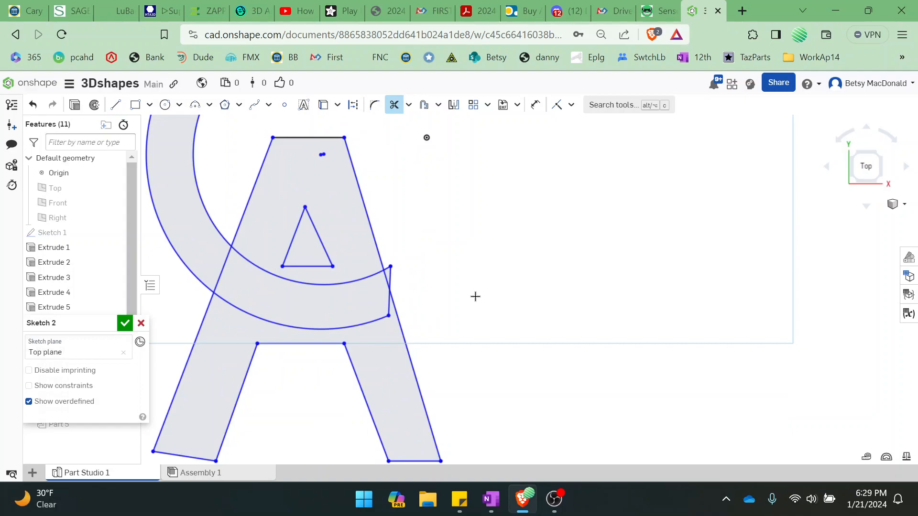
{"action": "left_click", "coordinate": [390, 304]}
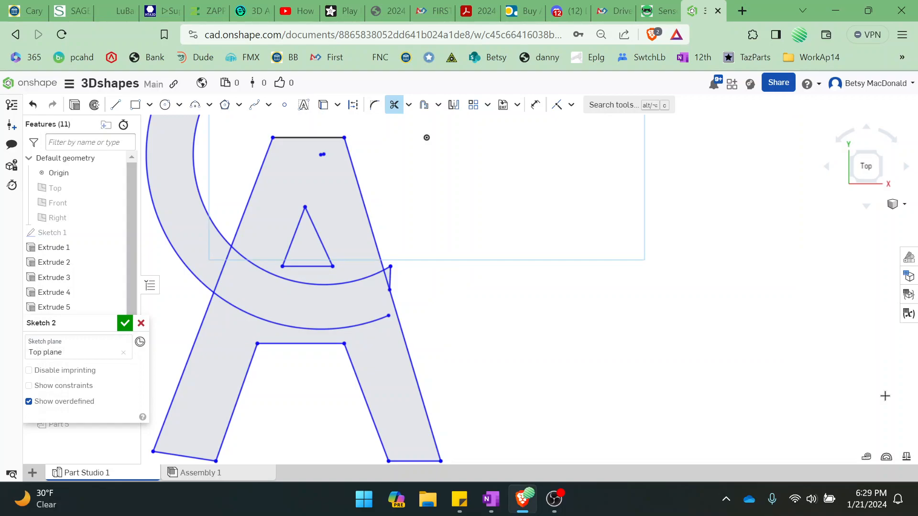
{"action": "left_click", "coordinate": [386, 282]}
Extend the triangle's two sides down to the C's inner arc with lines about 3.8 and 6.6 long
{"action": "left_click", "coordinate": [115, 105]}
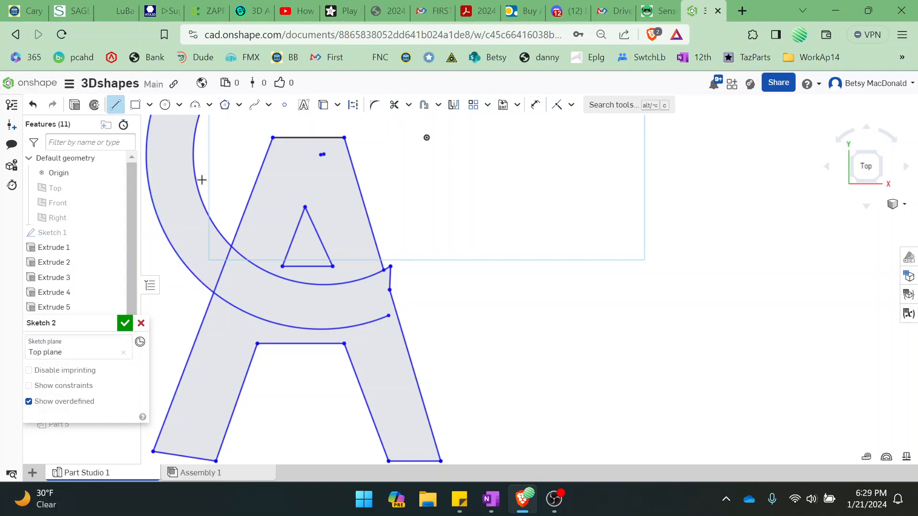
{"action": "left_click", "coordinate": [282, 267]}
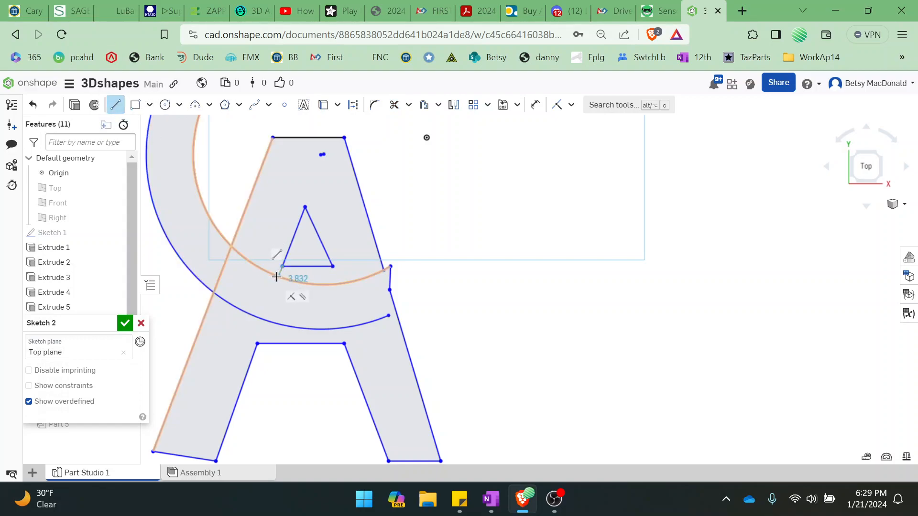
{"action": "left_click", "coordinate": [278, 277]}
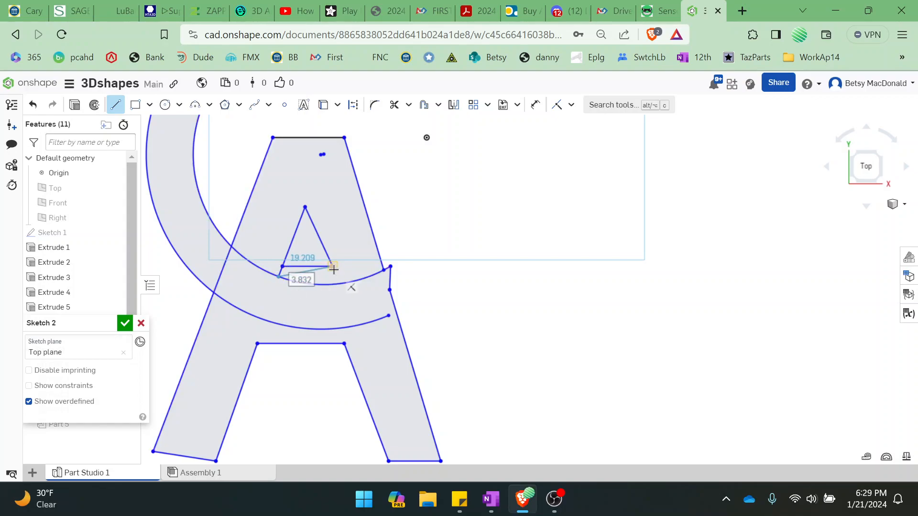
{"action": "key", "text": "Escape"}
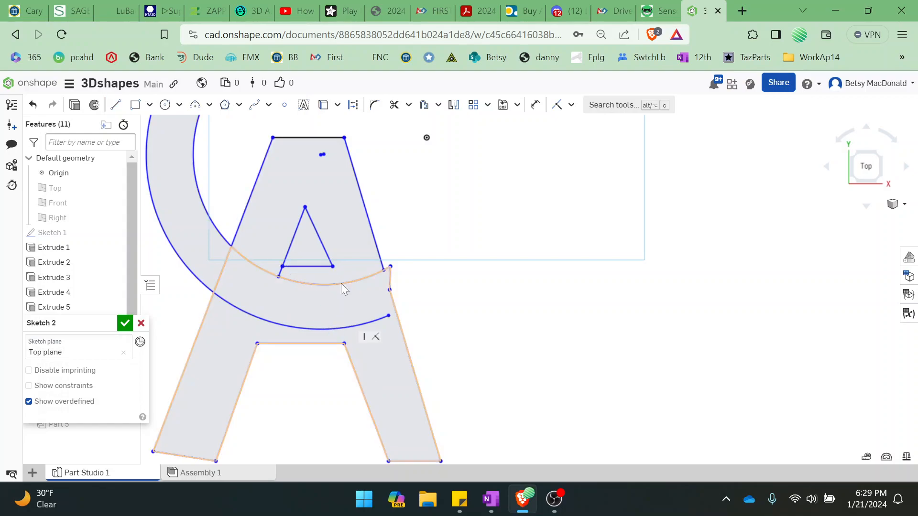
{"action": "left_click", "coordinate": [115, 104]}
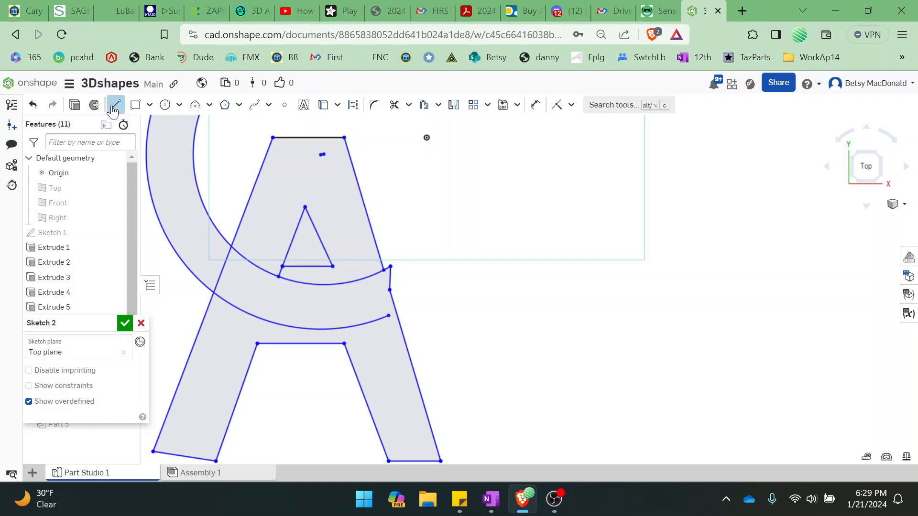
{"action": "left_click", "coordinate": [332, 266]}
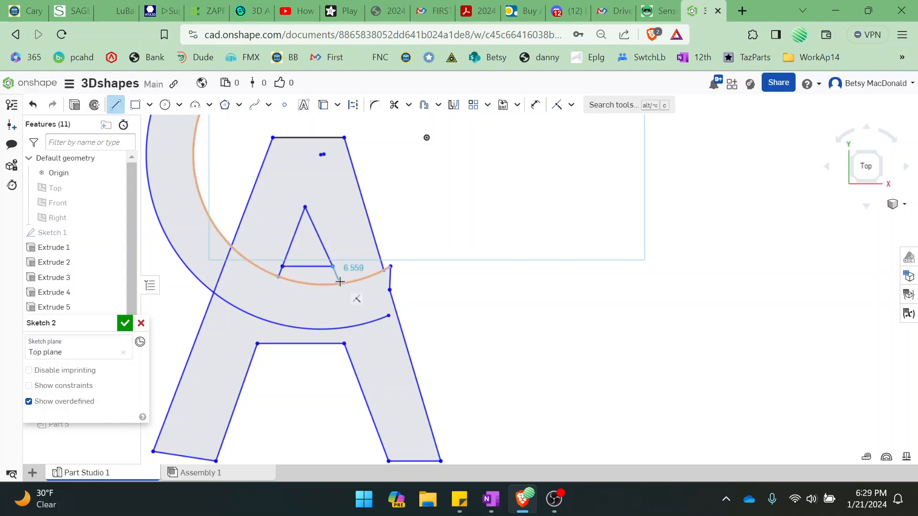
{"action": "left_click", "coordinate": [340, 282]}
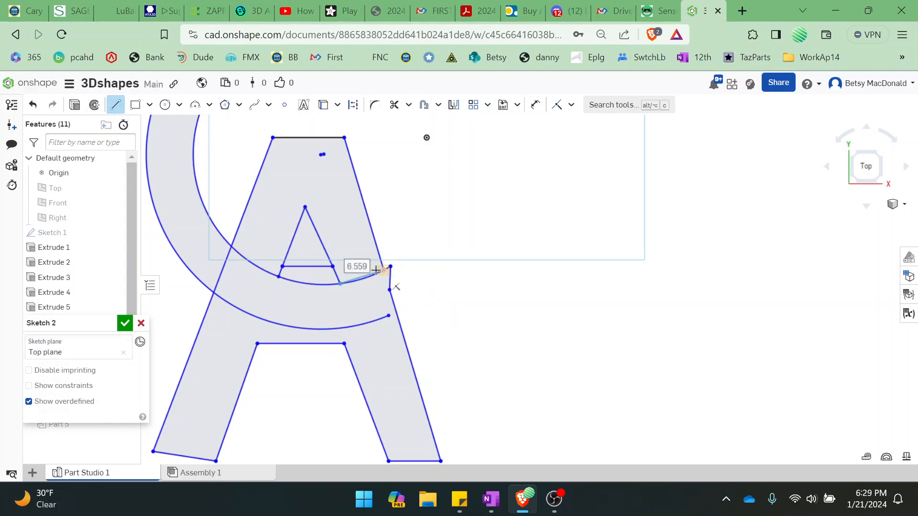
{"action": "key", "text": "Escape"}
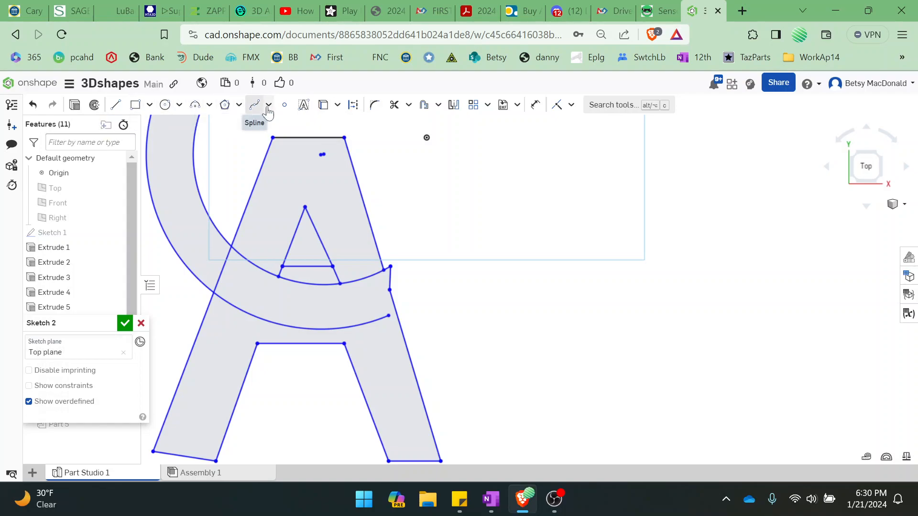
Trim away the triangle's base and the A's lower crossbar edge
{"action": "left_click", "coordinate": [394, 106]}
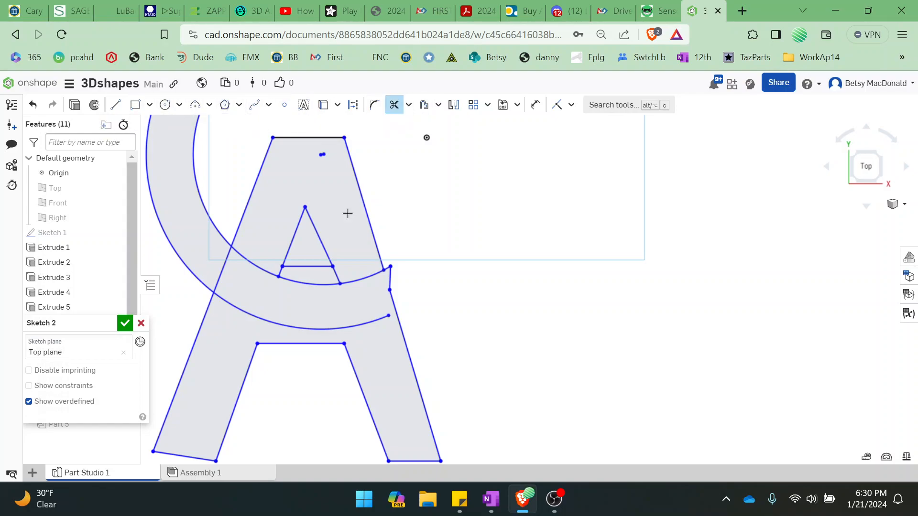
{"action": "left_click", "coordinate": [313, 266]}
{"action": "left_click", "coordinate": [300, 344]}
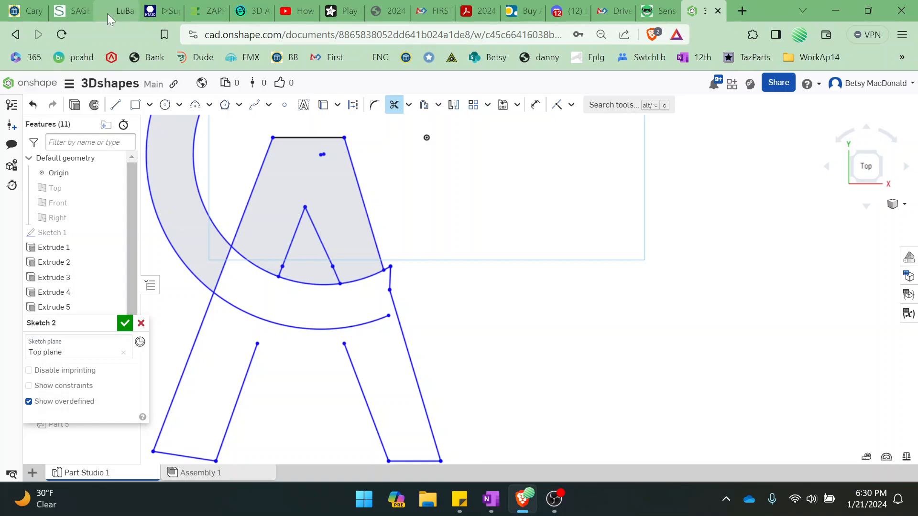
Extend the A's inner leg lines up to the C's outer arc, using a line about 8.7 long on the left leg and a short one on the right
{"action": "left_click", "coordinate": [118, 109]}
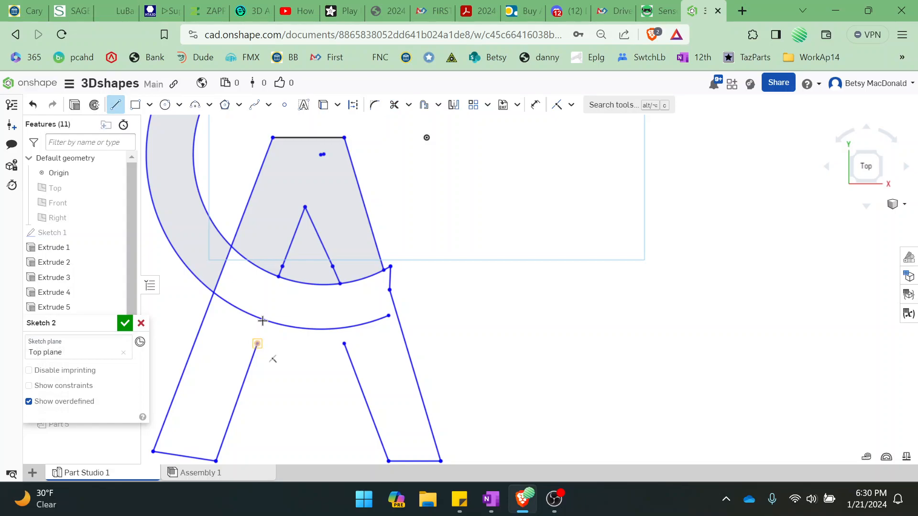
{"action": "left_click", "coordinate": [258, 344]}
{"action": "key", "text": "Escape"}
{"action": "left_click", "coordinate": [119, 110]}
{"action": "left_click", "coordinate": [257, 344]}
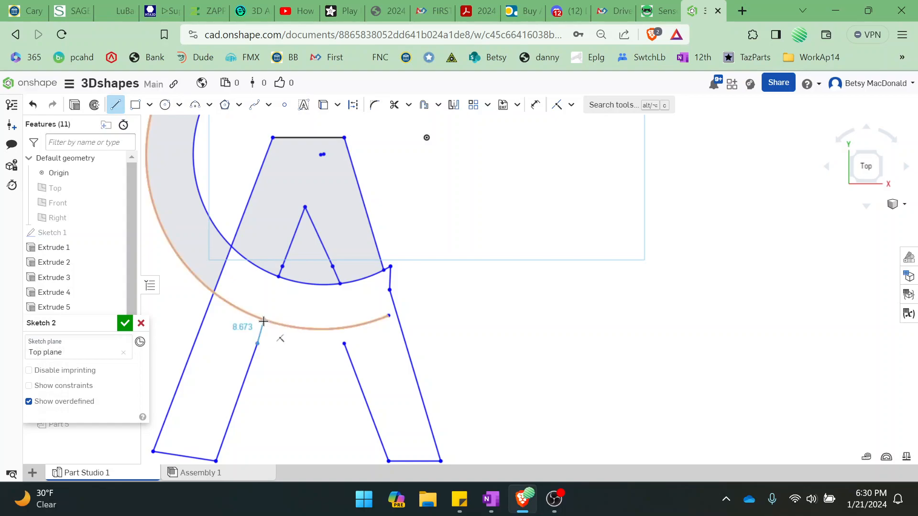
{"action": "left_click", "coordinate": [264, 321]}
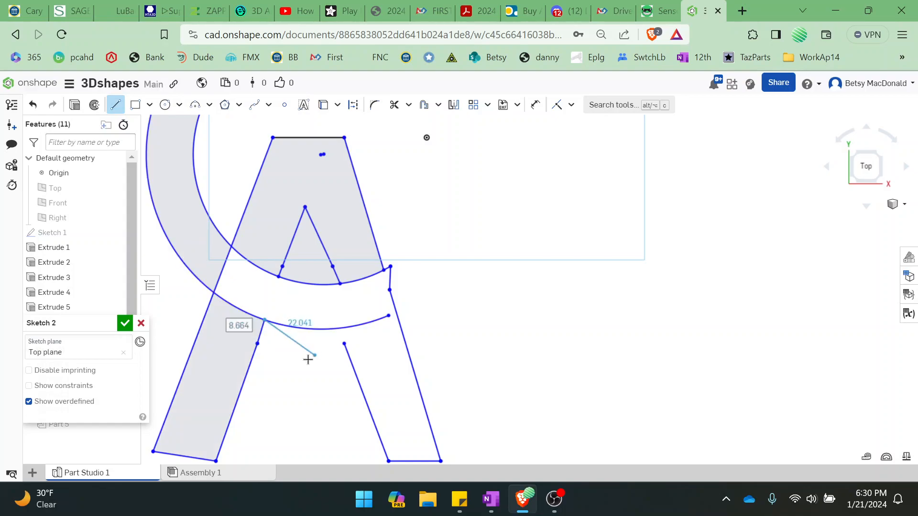
{"action": "key", "text": "Escape"}
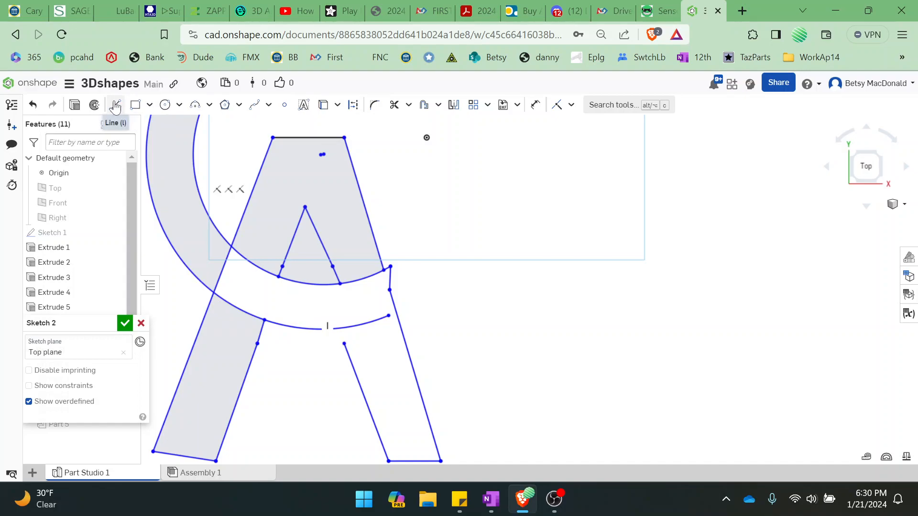
{"action": "left_click", "coordinate": [115, 105]}
{"action": "left_click", "coordinate": [344, 343]}
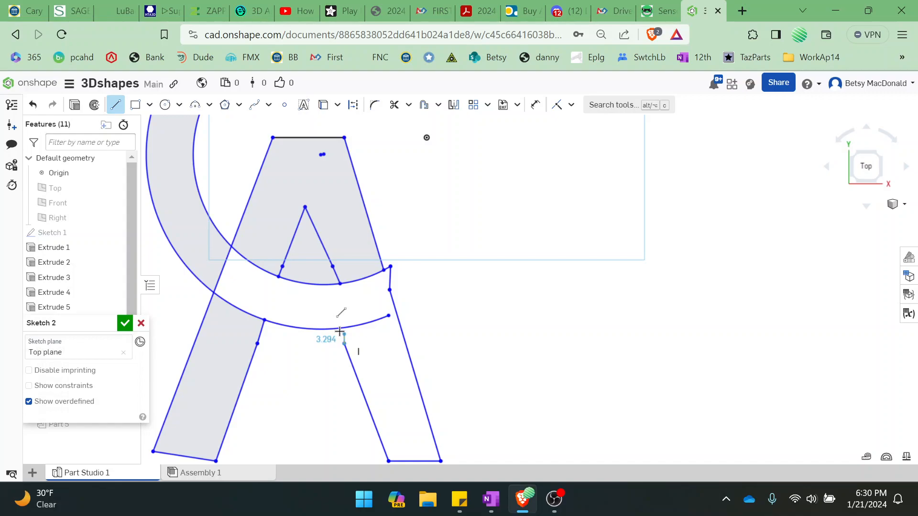
{"action": "left_click", "coordinate": [339, 329]}
{"action": "key", "text": "Escape"}
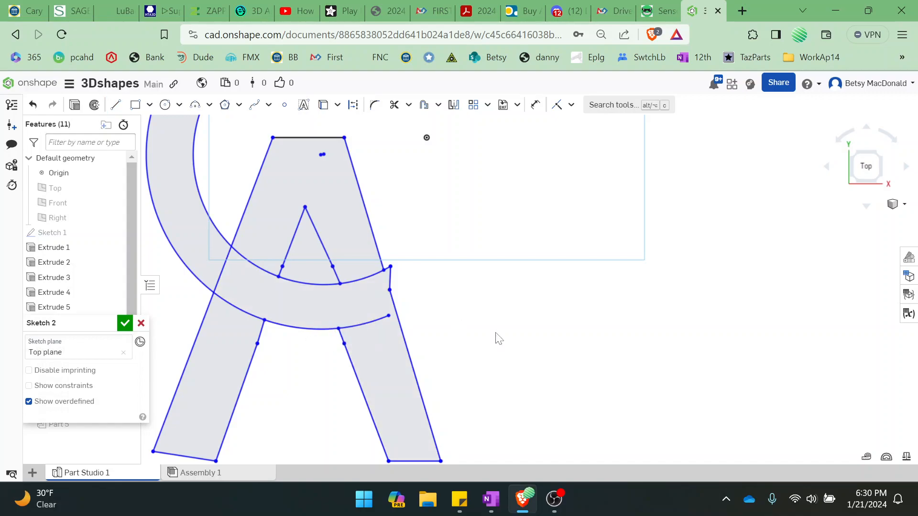
Trim the A's left side between the C's arcs and the end of the outer arc beyond the A's right inner leg
{"action": "left_click", "coordinate": [394, 104]}
{"action": "left_click", "coordinate": [221, 276]}
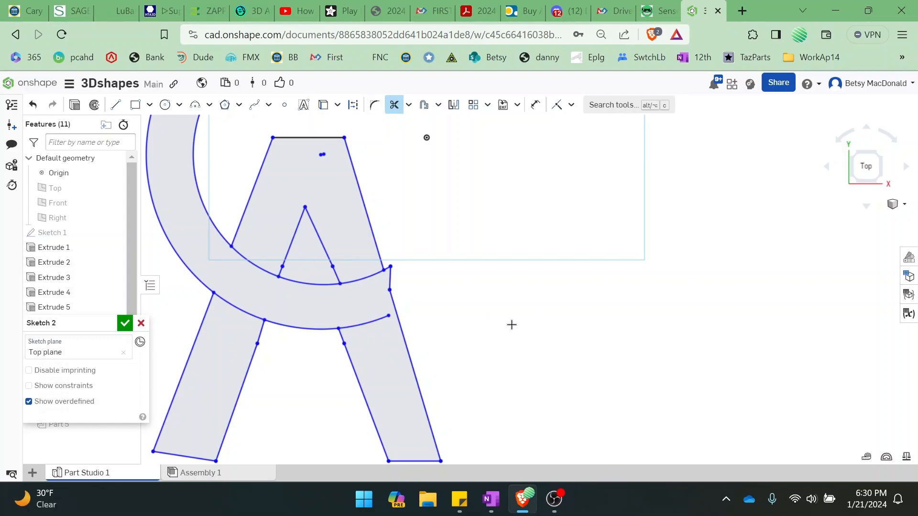
{"action": "left_click", "coordinate": [369, 323]}
Try trimming the C's inner arc below the triangle and undo that trim
{"action": "left_click", "coordinate": [304, 284]}
{"action": "key", "text": "Escape"}
{"action": "key", "text": "ctrl+z"}
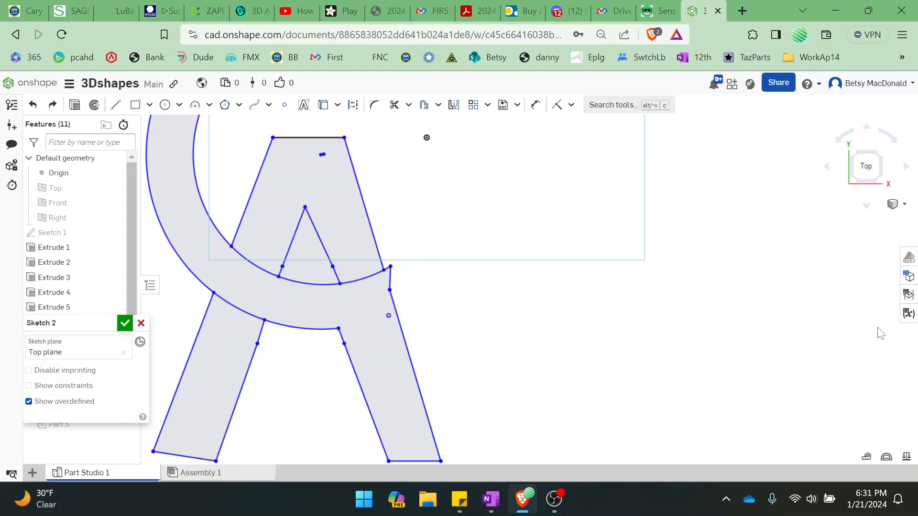
{"action": "left_click", "coordinate": [364, 275]}
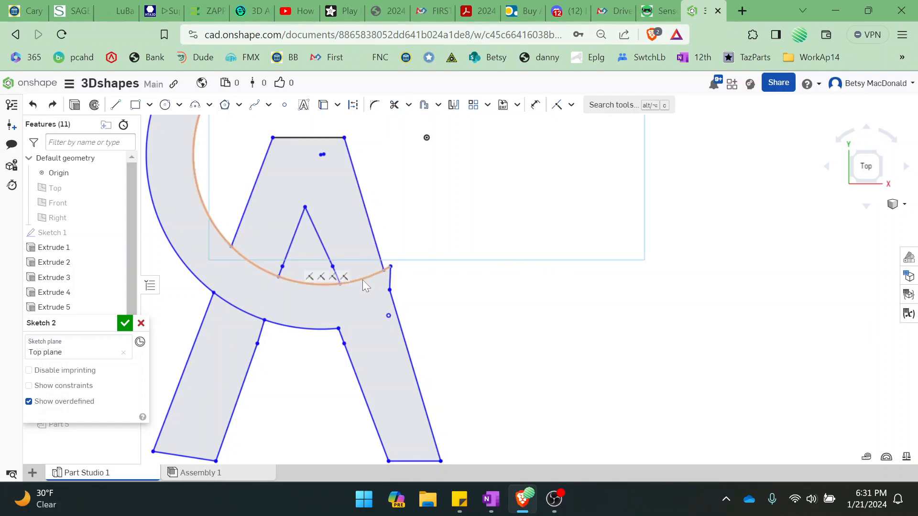
Trim the C's inner arc on both sides of the triangle, leaving only the piece that closes the triangle's base
{"action": "left_click", "coordinate": [392, 109]}
{"action": "left_click", "coordinate": [365, 277]}
{"action": "left_click", "coordinate": [253, 264]}
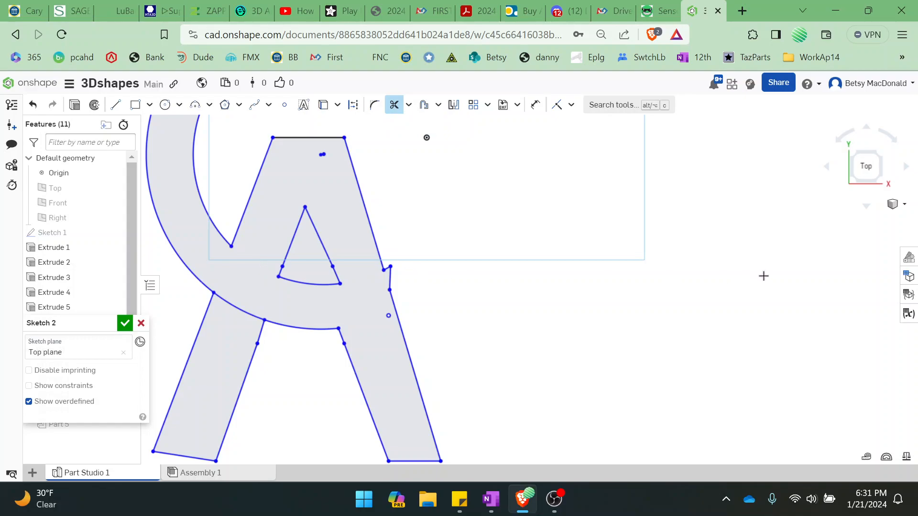
Examine the merged CA outline, including the small notch on the A's right side
{"action": "scroll", "coordinate": [563, 252], "scroll_direction": "down", "scroll_amount": 5}
{"action": "scroll", "coordinate": [563, 252], "scroll_direction": "up", "scroll_amount": 3}
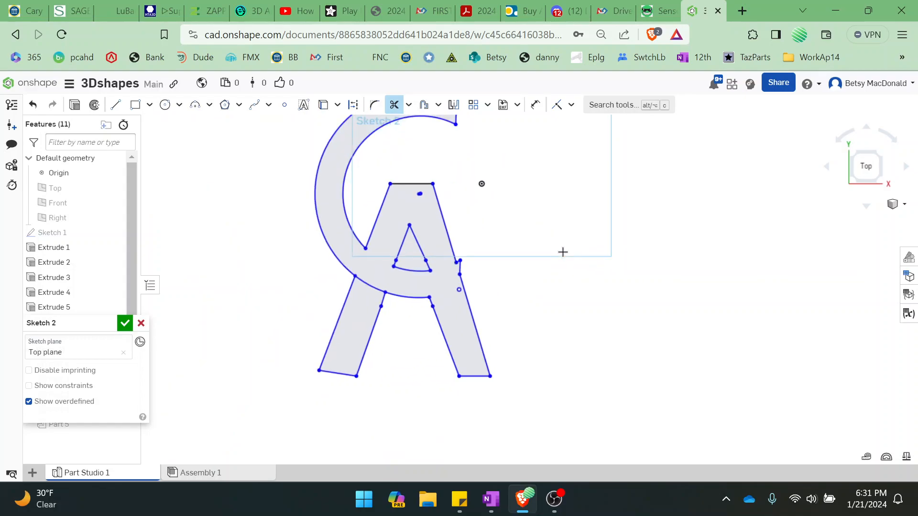
{"action": "scroll", "coordinate": [563, 252], "scroll_direction": "up", "scroll_amount": 3}
{"action": "scroll", "coordinate": [562, 252], "scroll_direction": "down", "scroll_amount": 1}
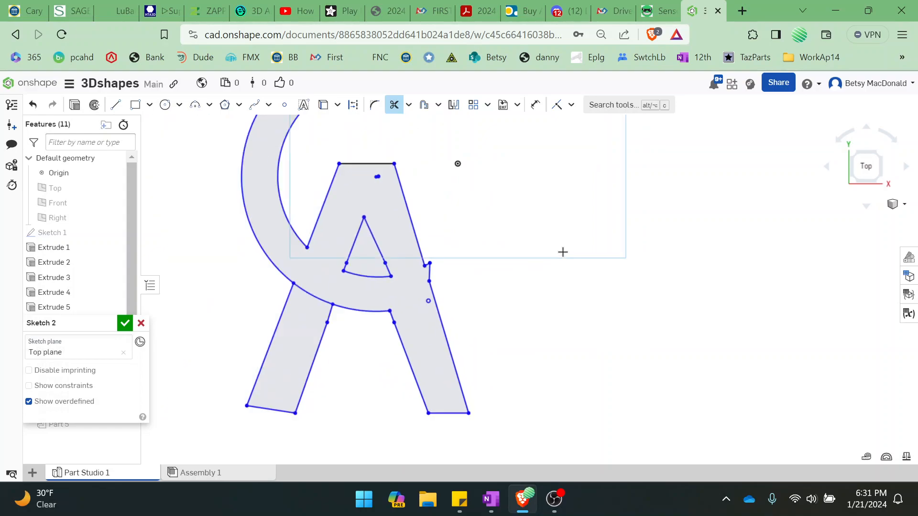
{"action": "scroll", "coordinate": [562, 251], "scroll_direction": "up", "scroll_amount": 2}
{"action": "scroll", "coordinate": [563, 248], "scroll_direction": "down", "scroll_amount": 2}
{"action": "scroll", "coordinate": [563, 245], "scroll_direction": "down", "scroll_amount": 2}
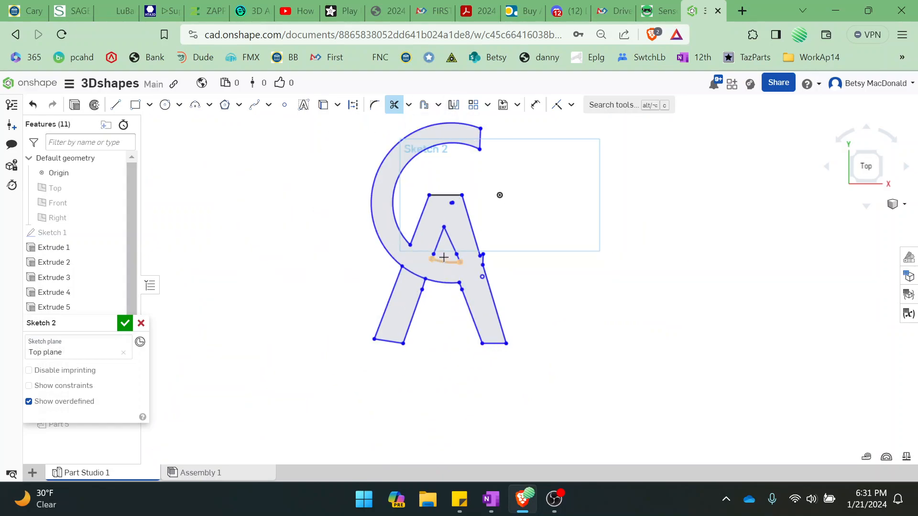
{"action": "scroll", "coordinate": [527, 275], "scroll_direction": "up", "scroll_amount": 5}
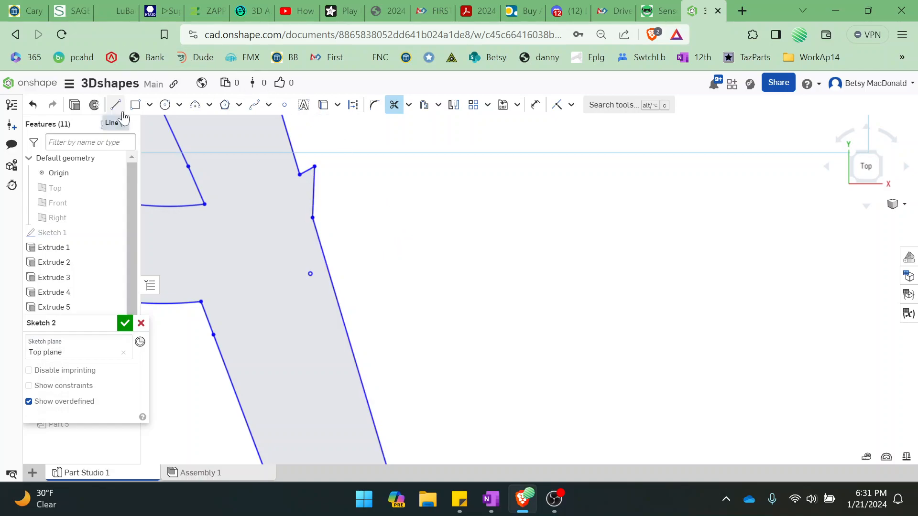
{"action": "scroll", "coordinate": [621, 255], "scroll_direction": "down", "scroll_amount": 2}
{"action": "scroll", "coordinate": [621, 255], "scroll_direction": "down", "scroll_amount": 4}
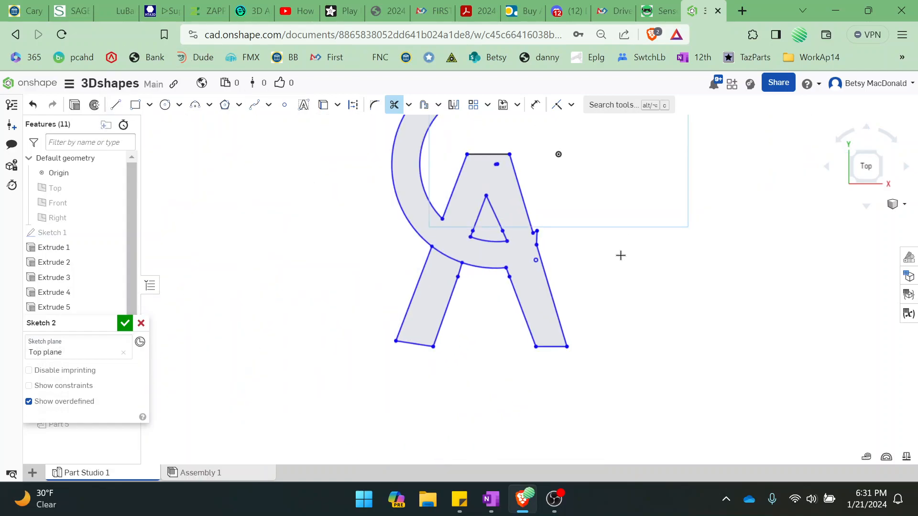
{"action": "middle_click_drag", "start_coordinate": [634, 219], "coordinate": [503, 294]}
{"action": "scroll", "coordinate": [503, 294], "scroll_direction": "down", "scroll_amount": 1}
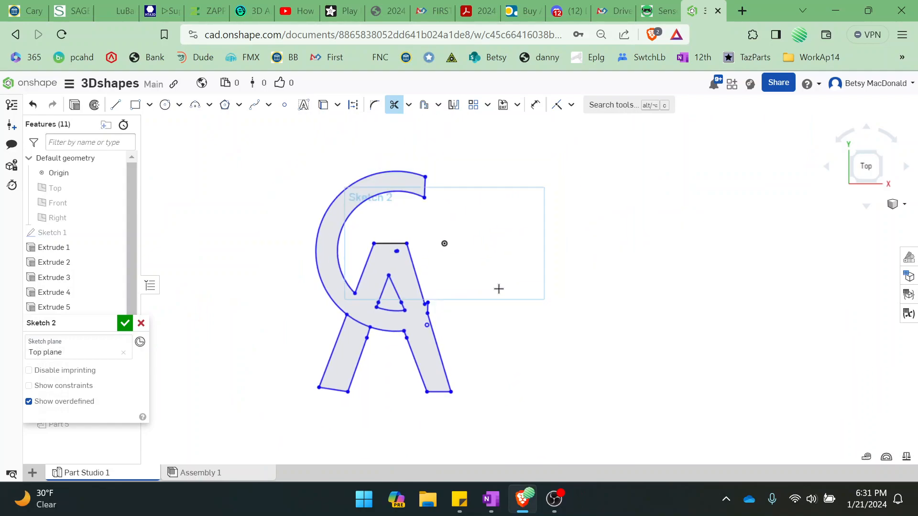
Finish the sketch and extrude the joined region of the C and the A's right leg 25 mm as a new solid
{"action": "left_click", "coordinate": [124, 325]}
{"action": "mouse_move", "coordinate": [871, 184]}
{"action": "left_mouse_down"}
{"action": "mouse_move", "coordinate": [882, 144]}
{"action": "mouse_move", "coordinate": [887, 151]}
{"action": "left_mouse_up"}
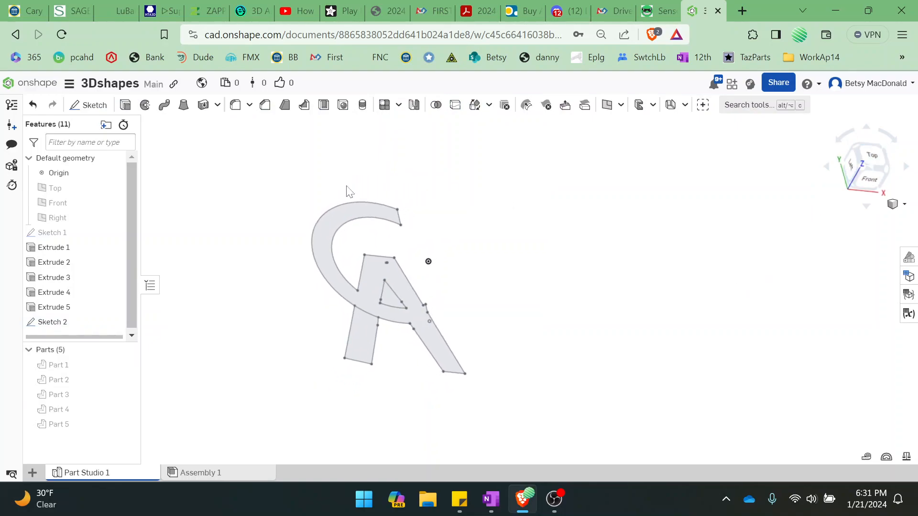
{"action": "left_click", "coordinate": [126, 106]}
{"action": "left_click", "coordinate": [331, 269]}
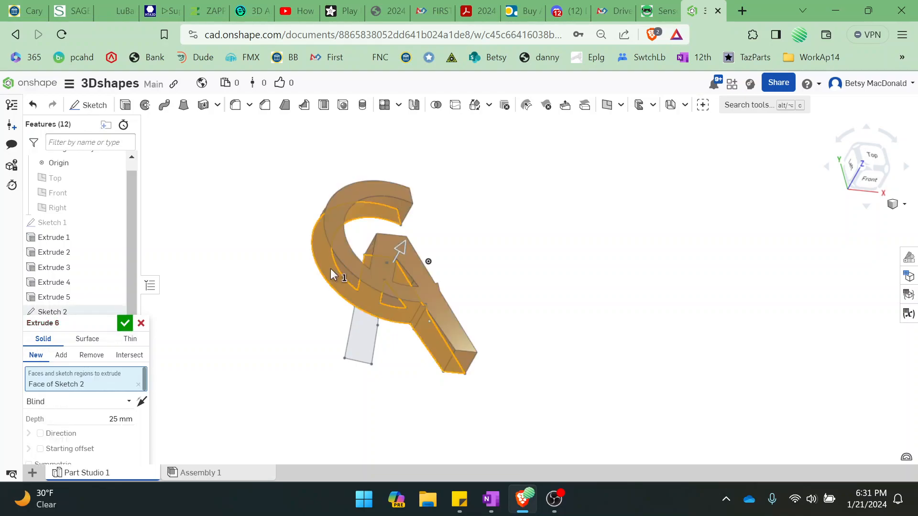
{"action": "left_click", "coordinate": [871, 159]}
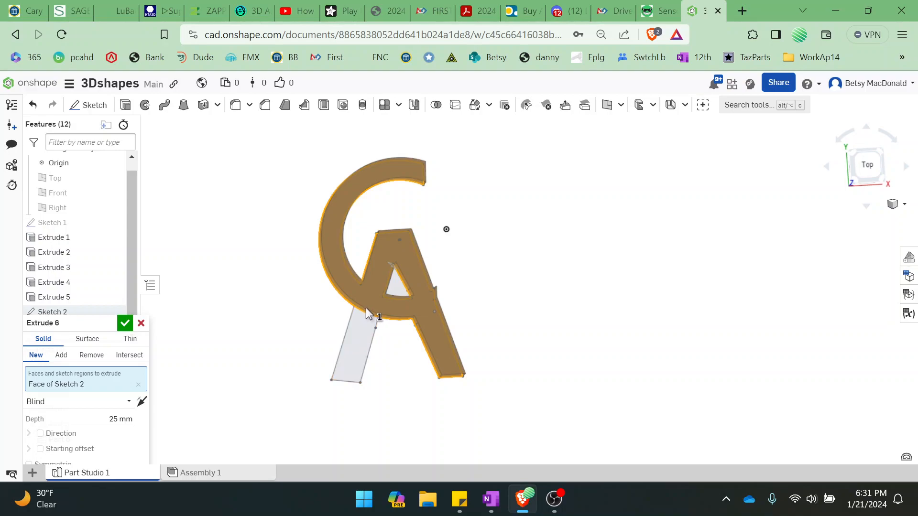
{"action": "right_click_drag", "start_coordinate": [758, 329], "coordinate": [762, 310]}
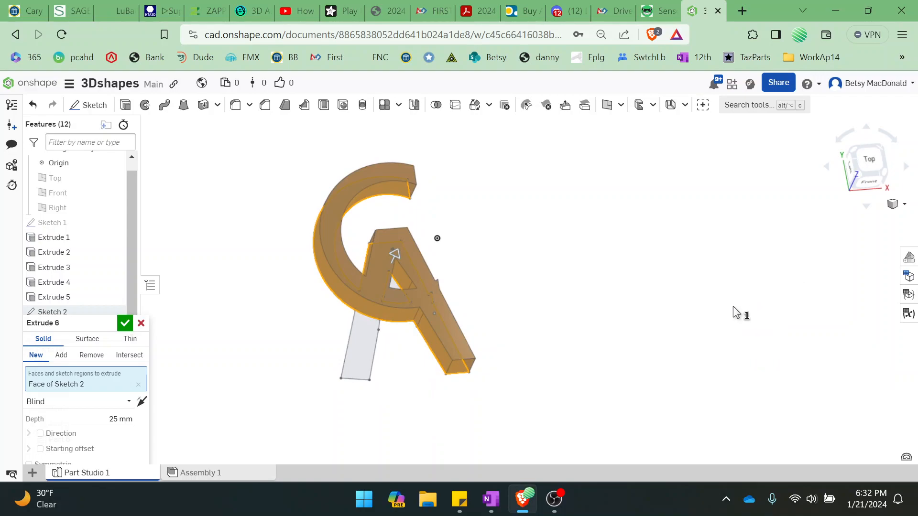
{"action": "left_click", "coordinate": [125, 324]}
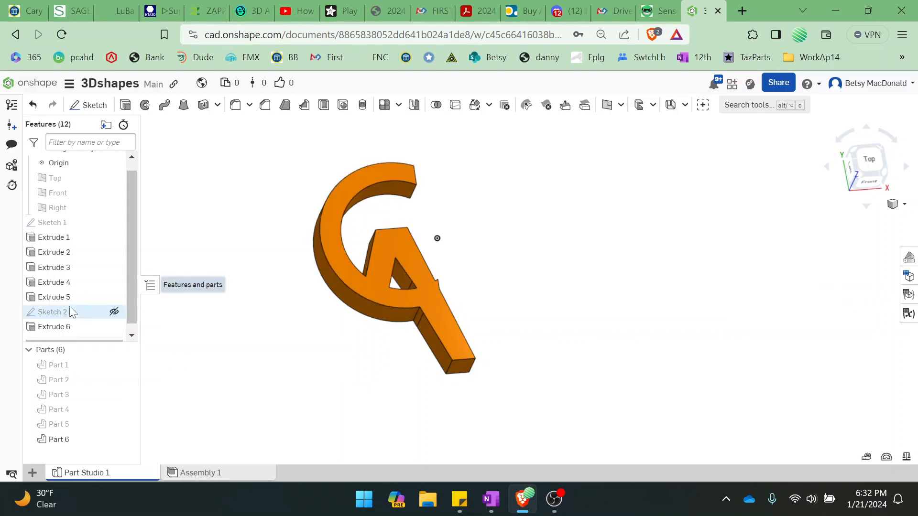
Show and reopen Sketch 2, trim the C's outer arc across the top of the A's left leg, and accept the sketch
{"action": "left_click", "coordinate": [121, 312]}
{"action": "right_click_drag", "start_coordinate": [799, 291], "coordinate": [778, 301]}
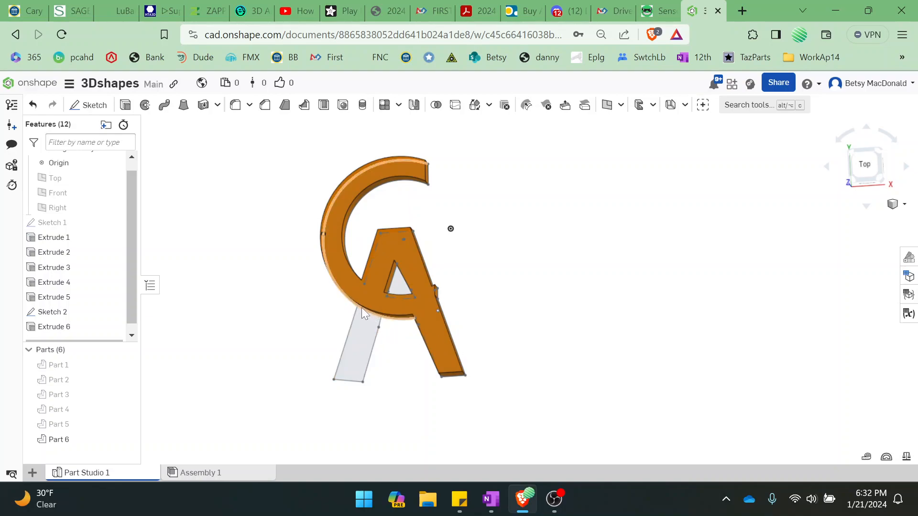
{"action": "double_click", "coordinate": [54, 315]}
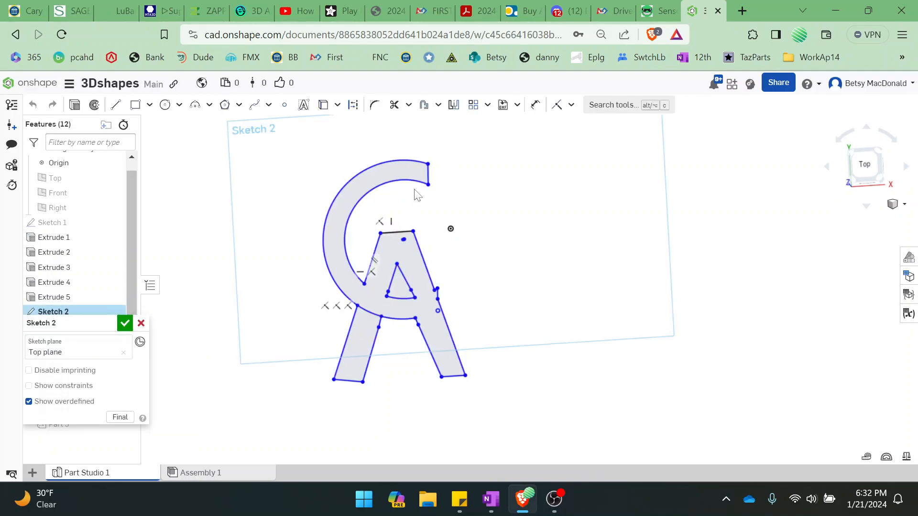
{"action": "left_click", "coordinate": [393, 107]}
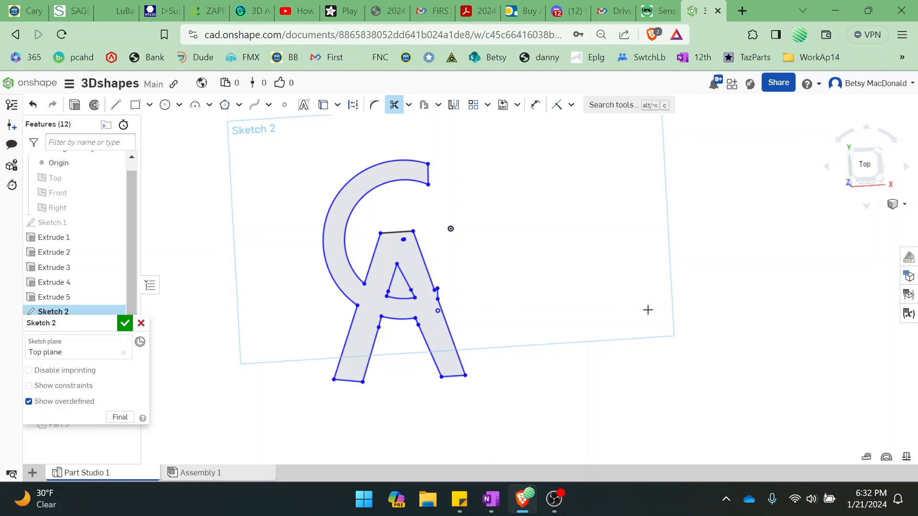
{"action": "left_click", "coordinate": [125, 324]}
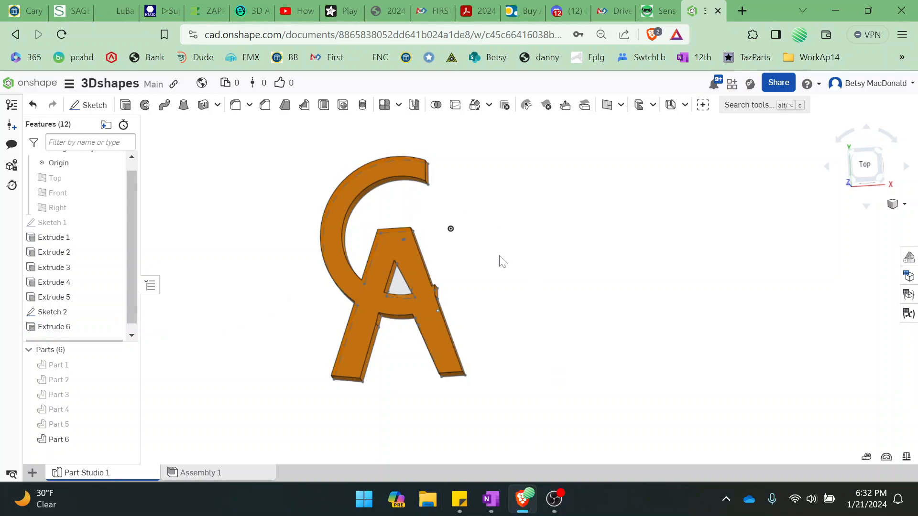
Reopen Sketch 2 and draw two connected lines, about 4.5 and 17 long, outward from the notch tip on the A's right side
{"action": "left_click_drag", "start_coordinate": [902, 169], "coordinate": [848, 196]}
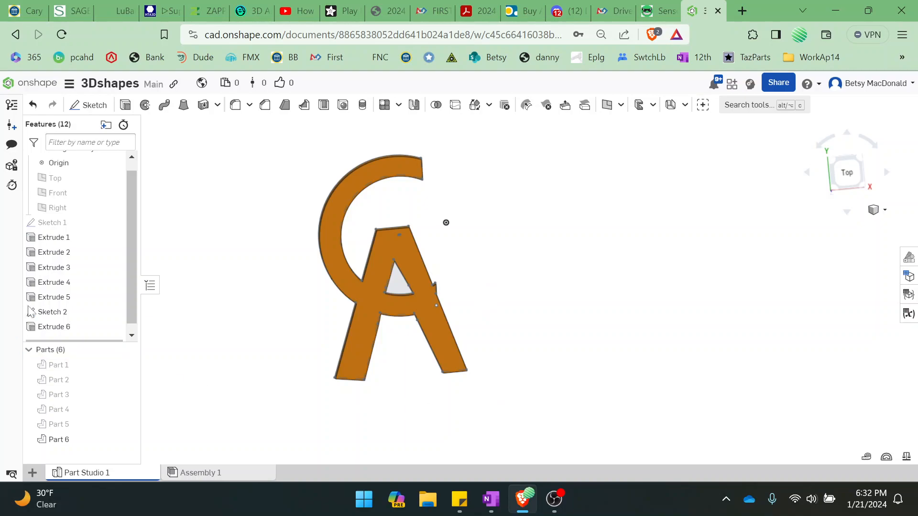
{"action": "double_click", "coordinate": [53, 312]}
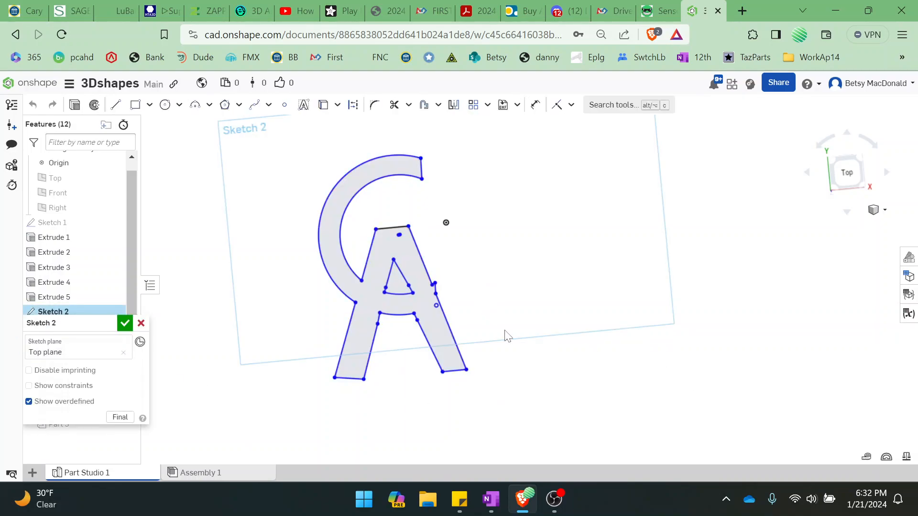
{"action": "scroll", "coordinate": [490, 319], "scroll_direction": "up", "scroll_amount": 5}
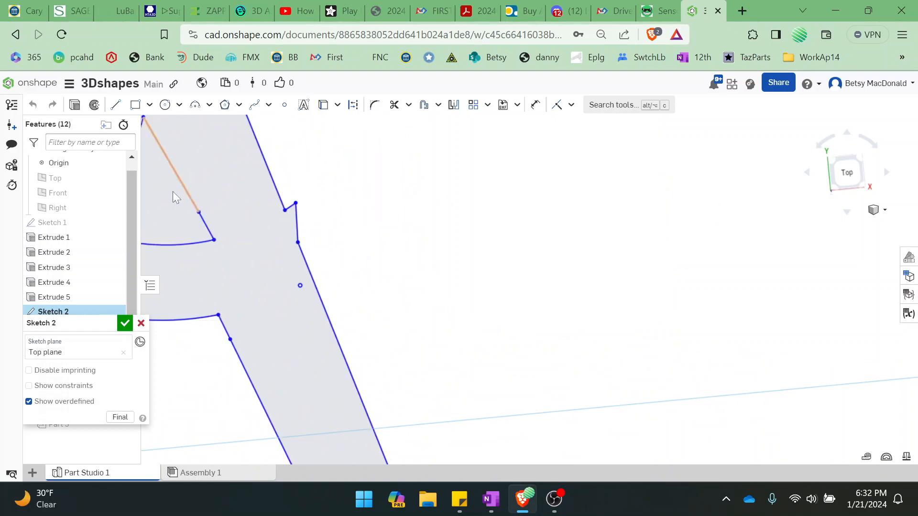
{"action": "left_click", "coordinate": [115, 105]}
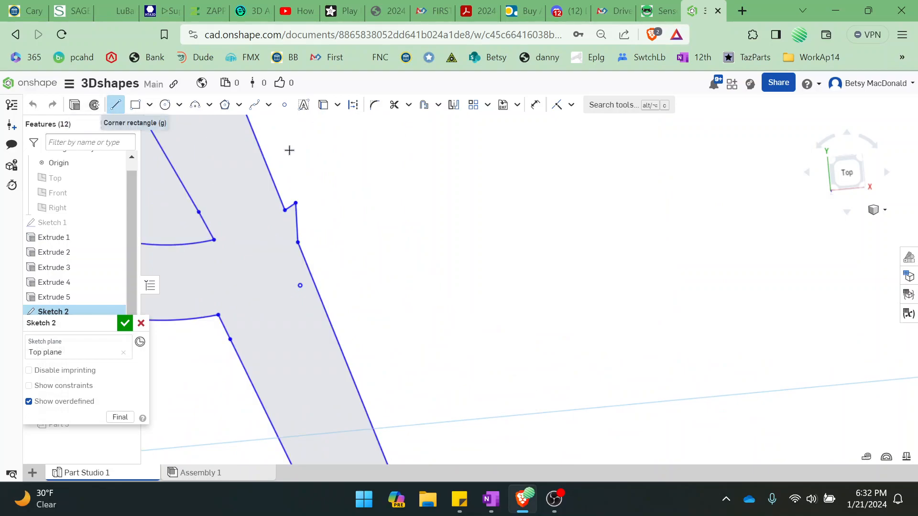
{"action": "left_click", "coordinate": [295, 203]}
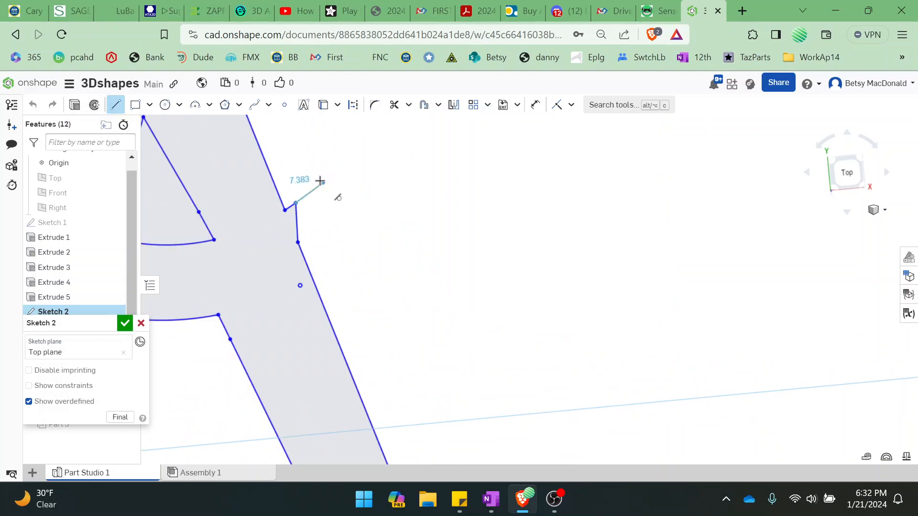
{"action": "left_click", "coordinate": [314, 190]}
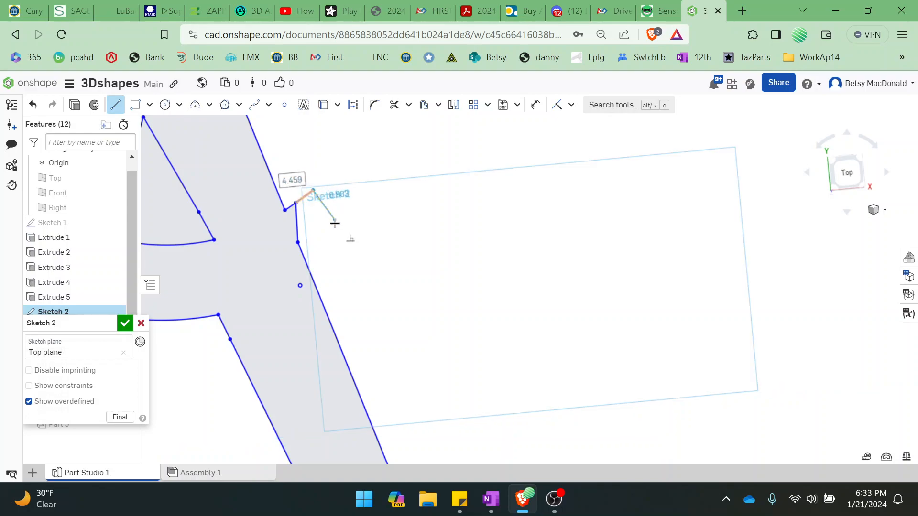
{"action": "left_click", "coordinate": [352, 263]}
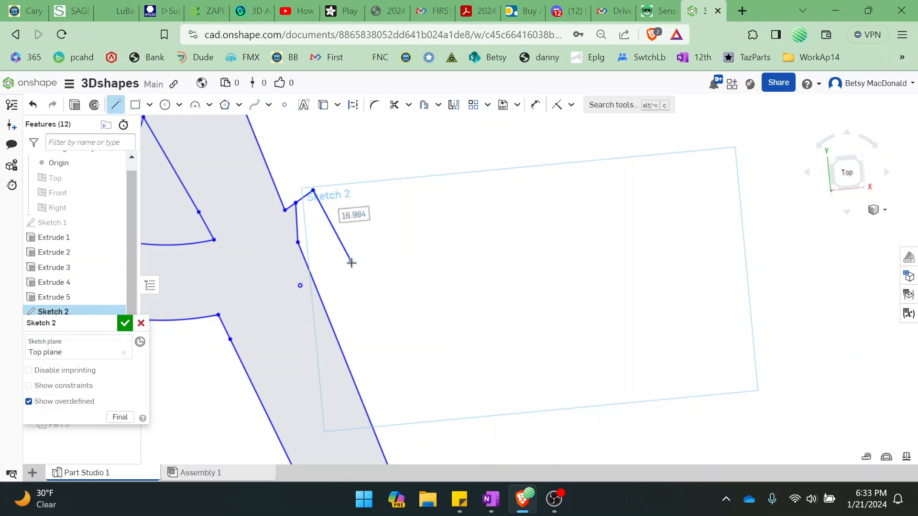
{"action": "key", "text": "Escape"}
Draw an arc of about 31.8 radius from the A's right outer edge to the free end of the new line
{"action": "left_click", "coordinate": [219, 106]}
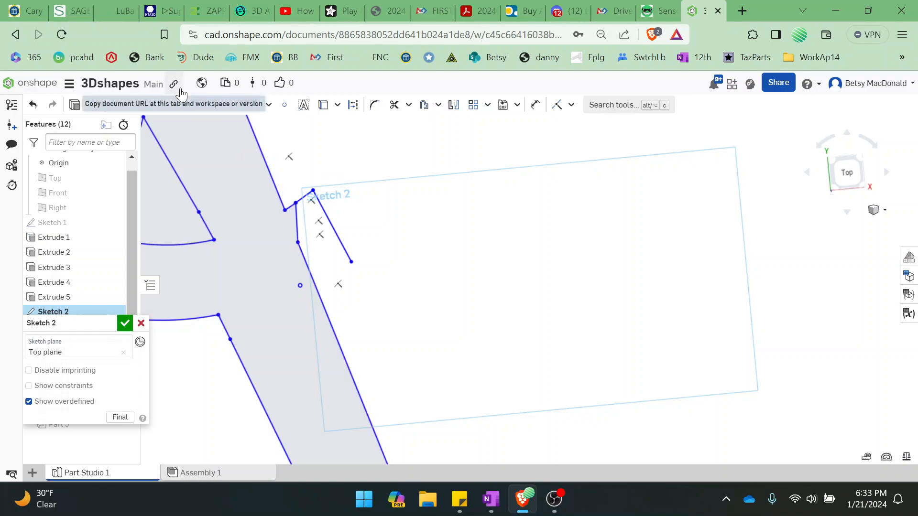
{"action": "left_click", "coordinate": [195, 104]}
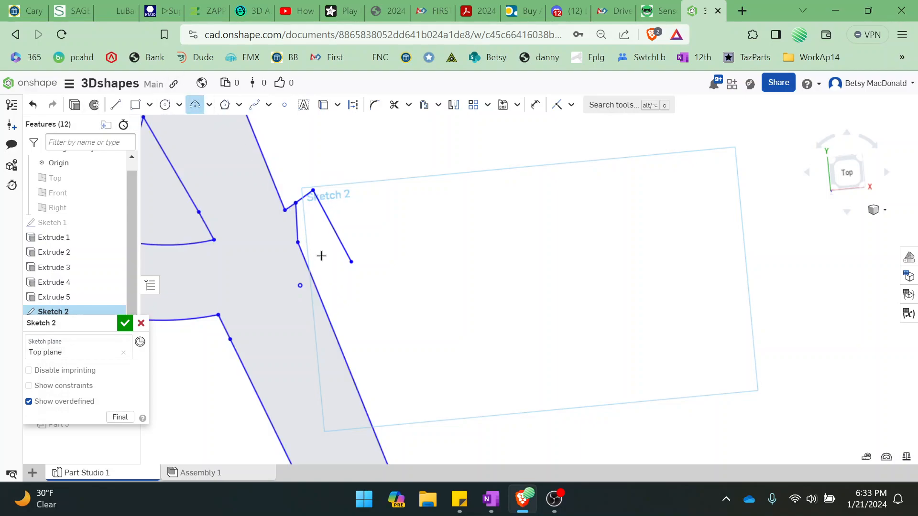
{"action": "left_click", "coordinate": [315, 285]}
{"action": "left_click", "coordinate": [352, 263]}
{"action": "left_click", "coordinate": [341, 271]}
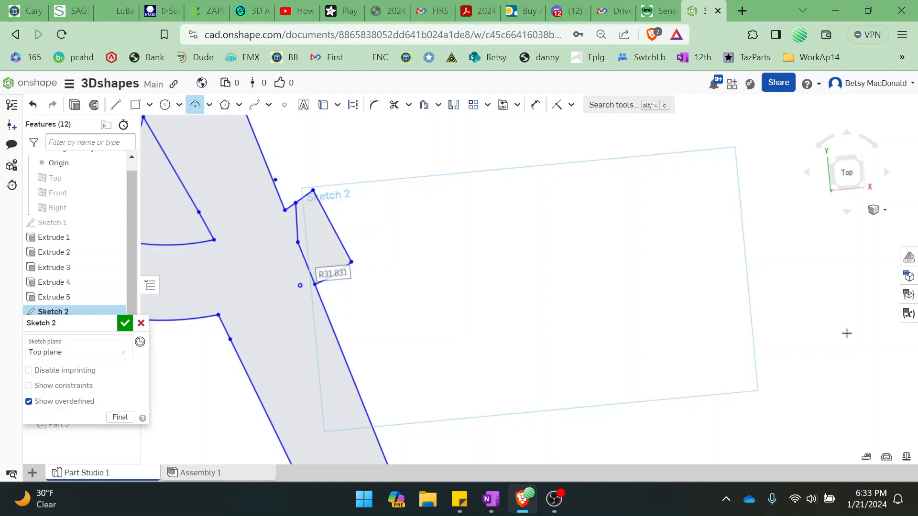
Trim the short notch line and the A's outer edge segment inside the new C end, and accept the sketch
{"action": "left_click", "coordinate": [394, 105]}
{"action": "left_click", "coordinate": [297, 222]}
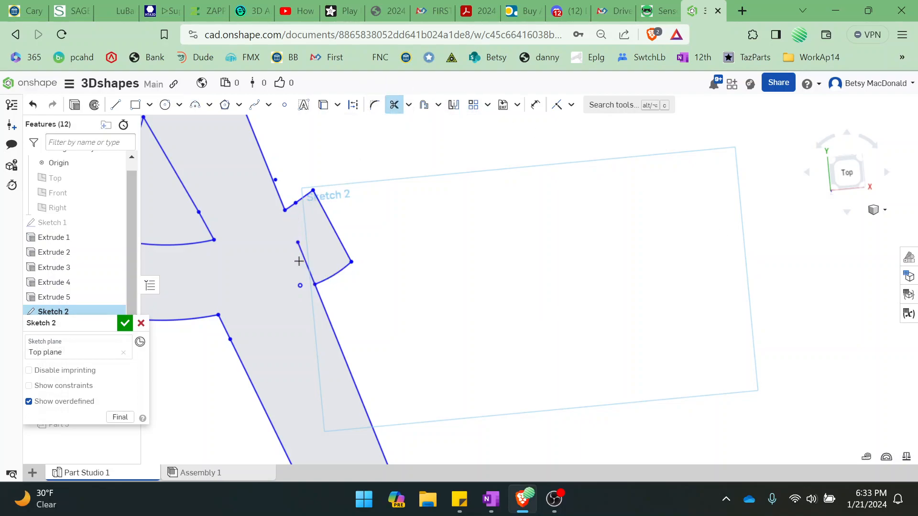
{"action": "left_click", "coordinate": [306, 263]}
{"action": "left_click", "coordinate": [123, 323]}
Capture a screenshot of the whole extruded CA logo, seen at a slight angle, with the Snipping Tool
{"action": "scroll", "coordinate": [571, 353], "scroll_direction": "down", "scroll_amount": 5}
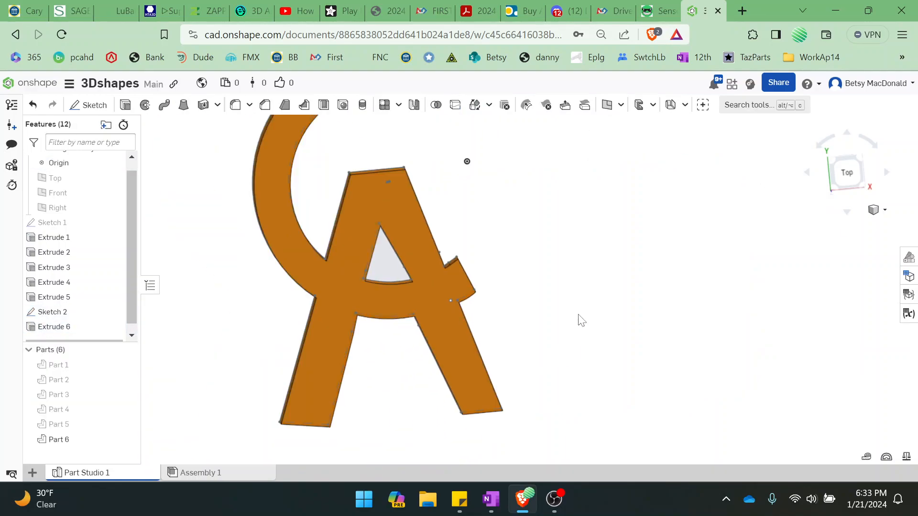
{"action": "mouse_move", "coordinate": [629, 308]}
{"action": "right_mouse_down"}
{"action": "mouse_move", "coordinate": [629, 287]}
{"action": "mouse_move", "coordinate": [645, 289]}
{"action": "mouse_move", "coordinate": [632, 298]}
{"action": "mouse_move", "coordinate": [636, 311]}
{"action": "right_mouse_up"}
{"action": "middle_click_drag", "start_coordinate": [638, 315], "coordinate": [622, 328]}
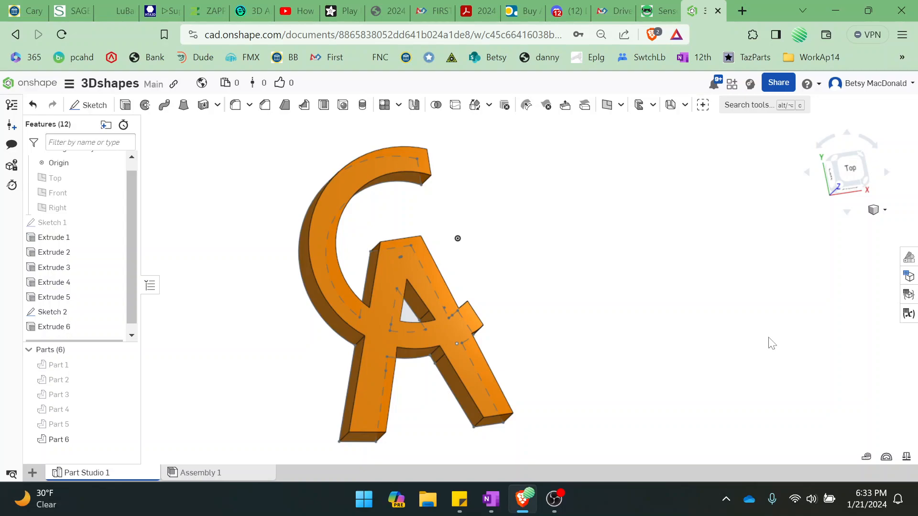
{"action": "left_click", "coordinate": [364, 505]}
{"action": "left_click", "coordinate": [419, 220]}
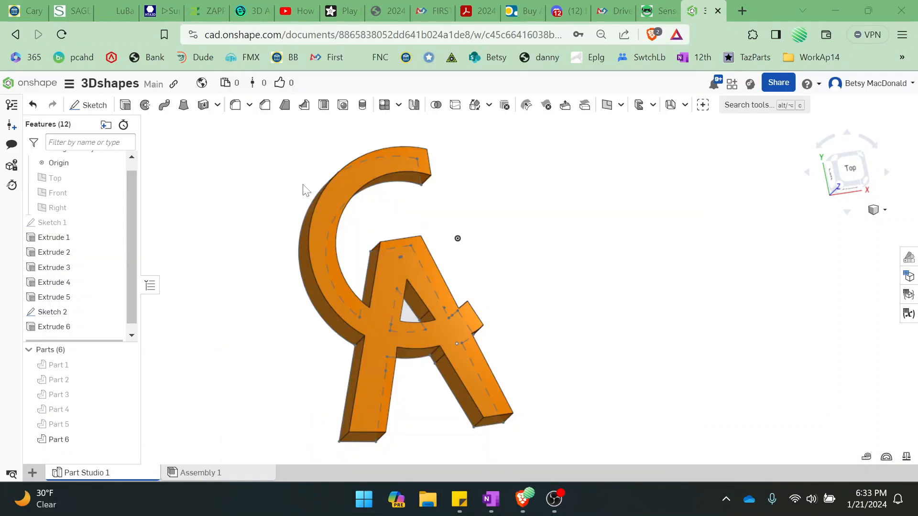
{"action": "left_click", "coordinate": [301, 89]}
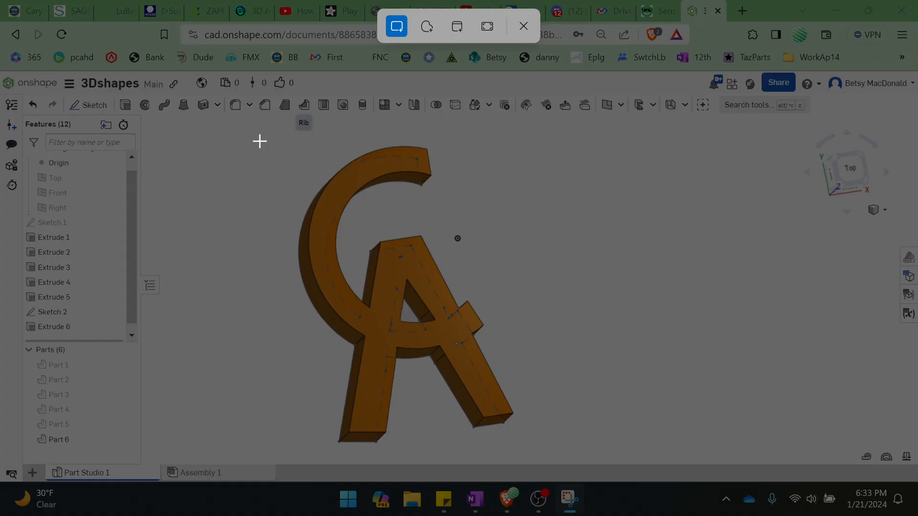
{"action": "left_click_drag", "start_coordinate": [259, 140], "coordinate": [548, 454]}
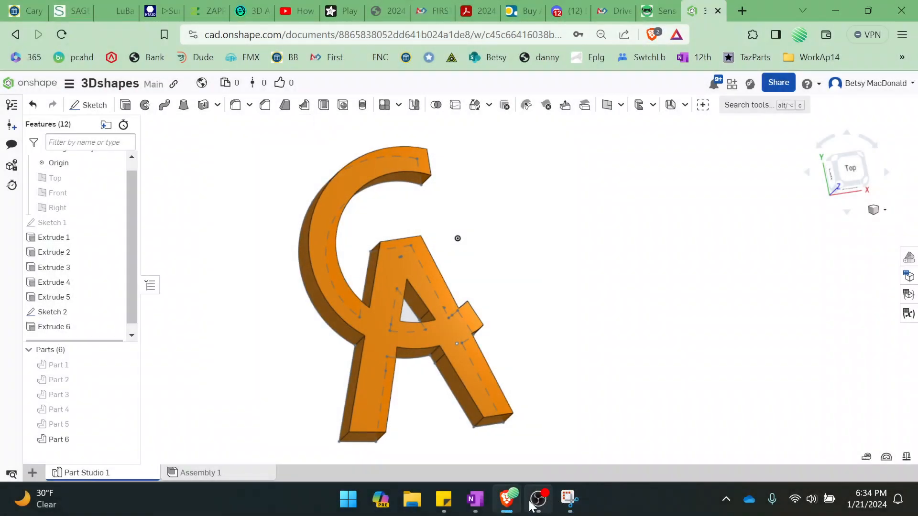
Switch to OneNote and open the "Onshape Intro Work (Week 3 - Jan 22nd)" page in the teacher-only pages section
{"action": "left_click", "coordinate": [477, 500]}
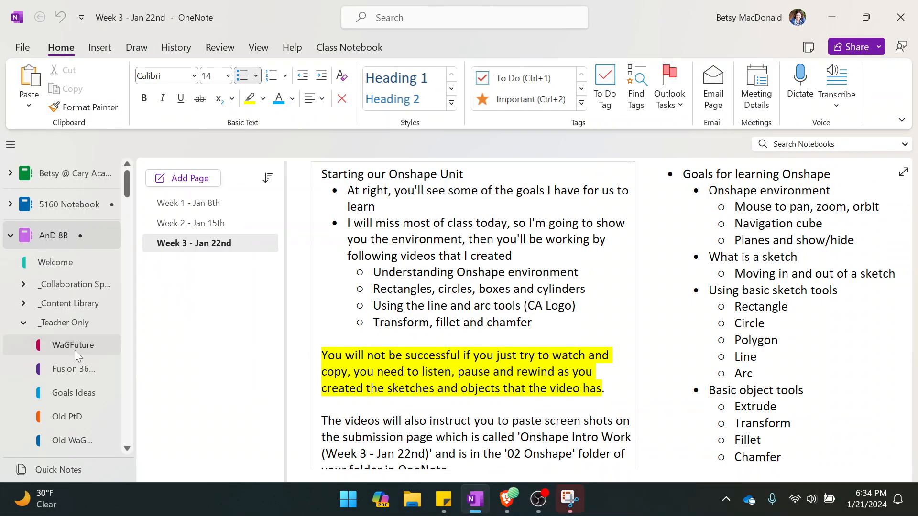
{"action": "scroll", "coordinate": [75, 386], "scroll_direction": "down", "scroll_amount": 2}
{"action": "scroll", "coordinate": [80, 391], "scroll_direction": "down", "scroll_amount": 1}
{"action": "left_click", "coordinate": [88, 360]}
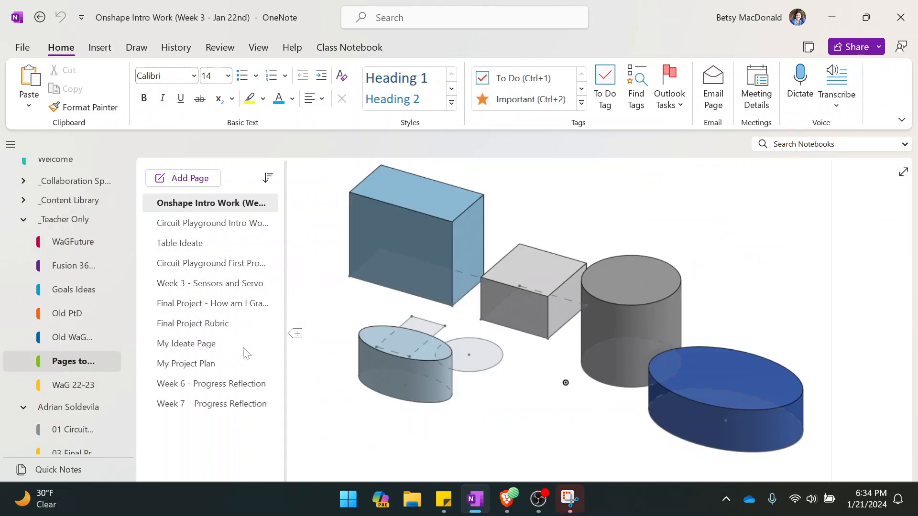
Paste the CA logo screenshot below the picture of the 3D shapes on the page
{"action": "scroll", "coordinate": [614, 356], "scroll_direction": "up", "scroll_amount": 3}
{"action": "scroll", "coordinate": [617, 354], "scroll_direction": "down", "scroll_amount": 7}
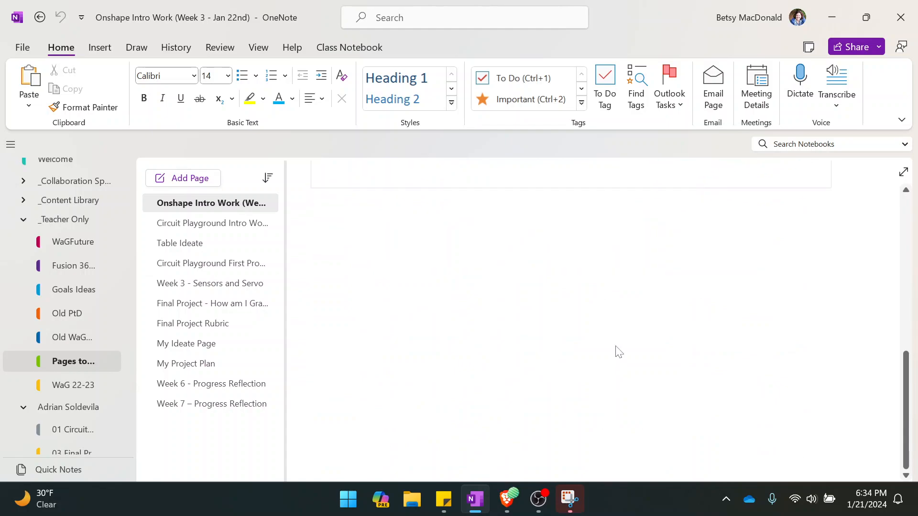
{"action": "scroll", "coordinate": [616, 352], "scroll_direction": "up", "scroll_amount": 2}
{"action": "key", "text": "ctrl+v"}
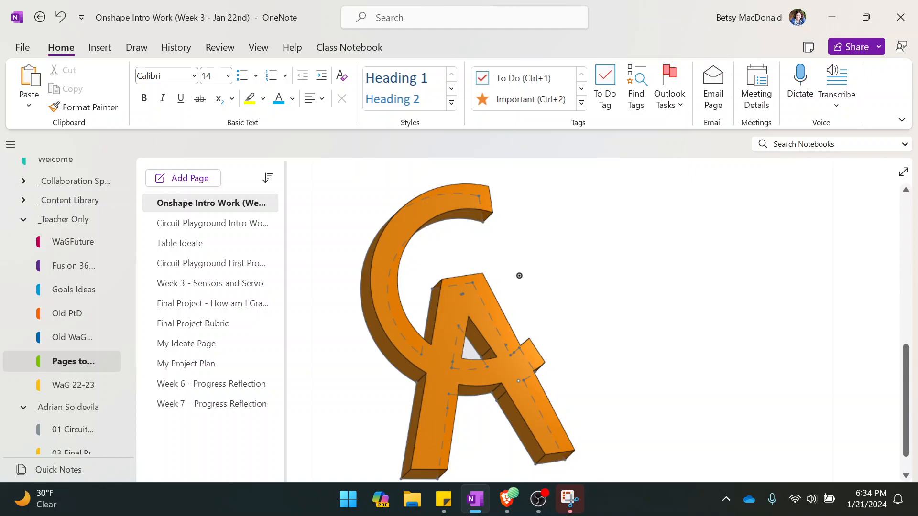
{"action": "right_click", "coordinate": [614, 390]}
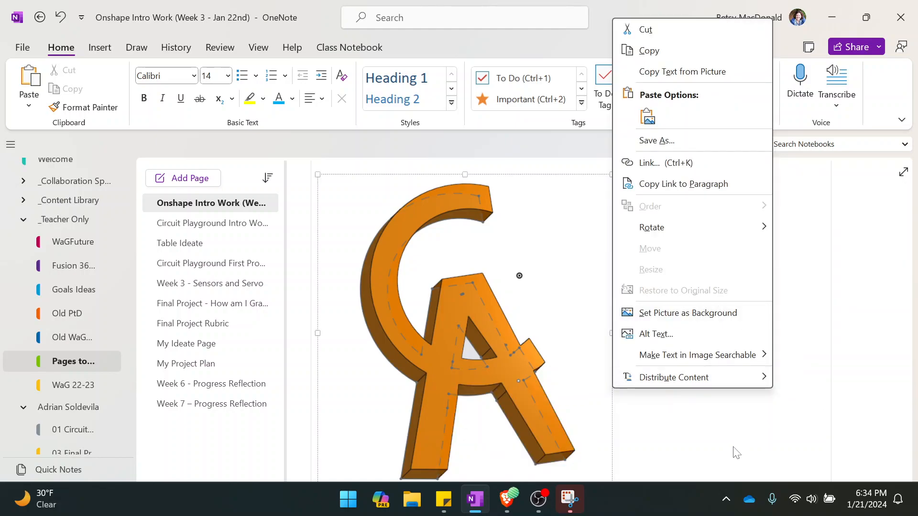
{"action": "left_click", "coordinate": [882, 384]}
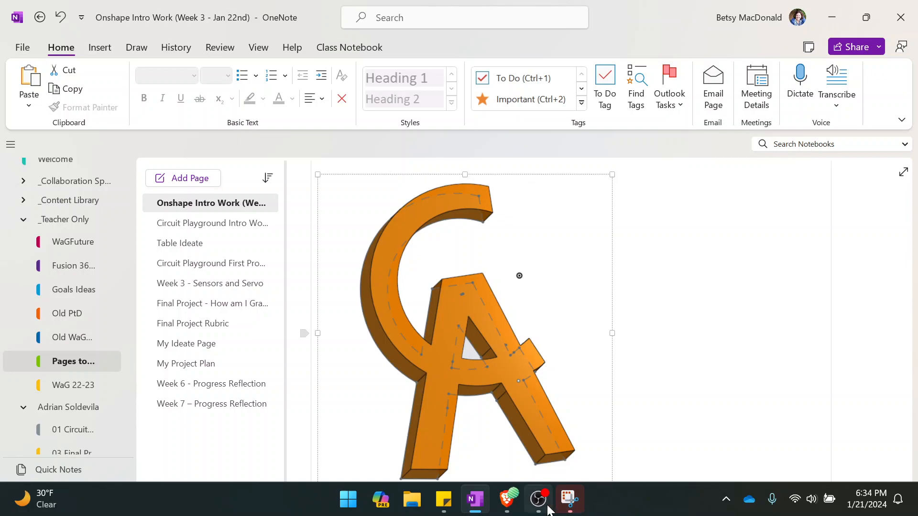
{"action": "mouse_move", "coordinate": [540, 508]}
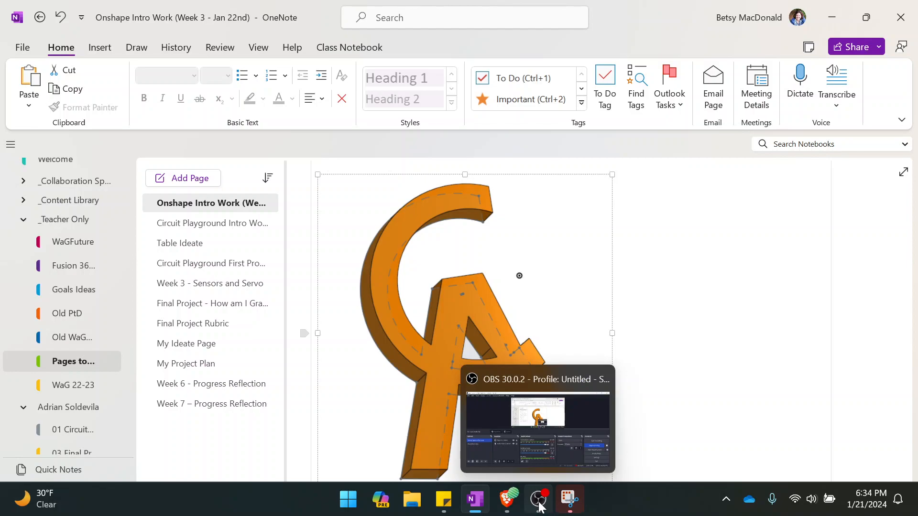